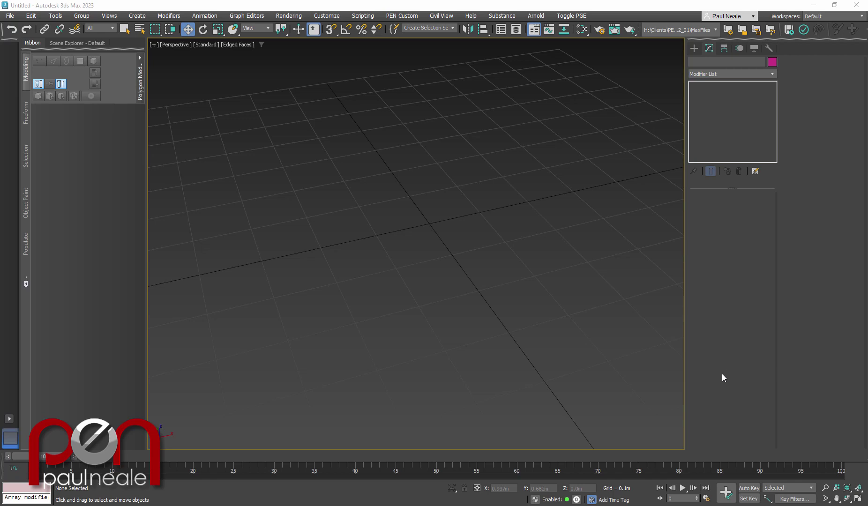
Draw a rectangle spline about 0.16 m long and 0.3 m wide near the grid's origin in the Top view.
{"action": "middle_click_drag", "start_coordinate": [562, 264], "coordinate": [542, 291]}
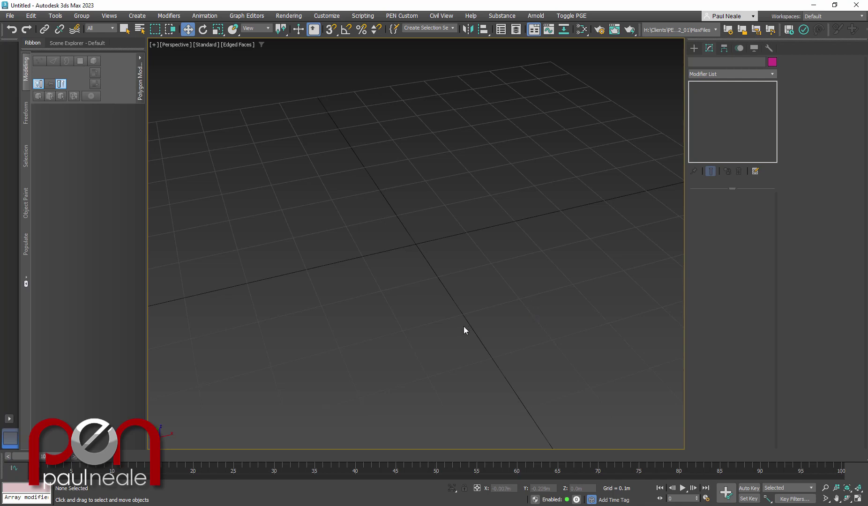
{"action": "key", "text": "t"}
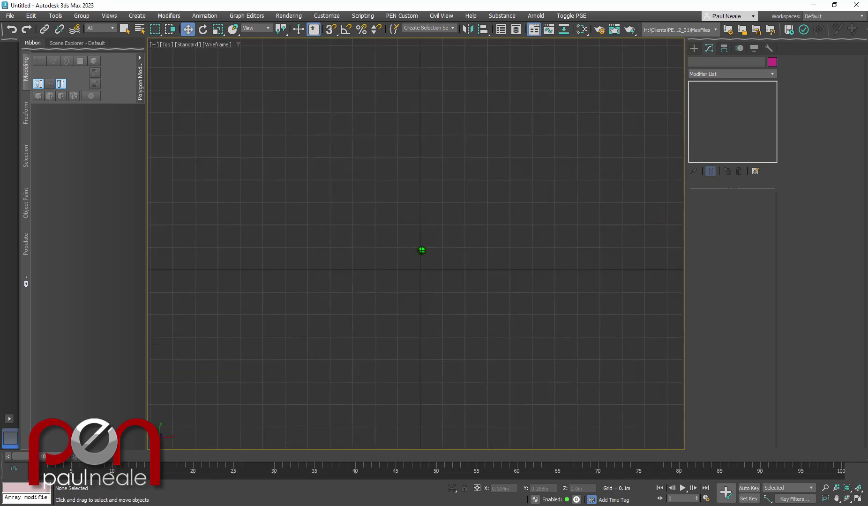
{"action": "middle_click_drag", "start_coordinate": [438, 270], "coordinate": [449, 231]}
{"action": "right_click", "coordinate": [449, 230]}
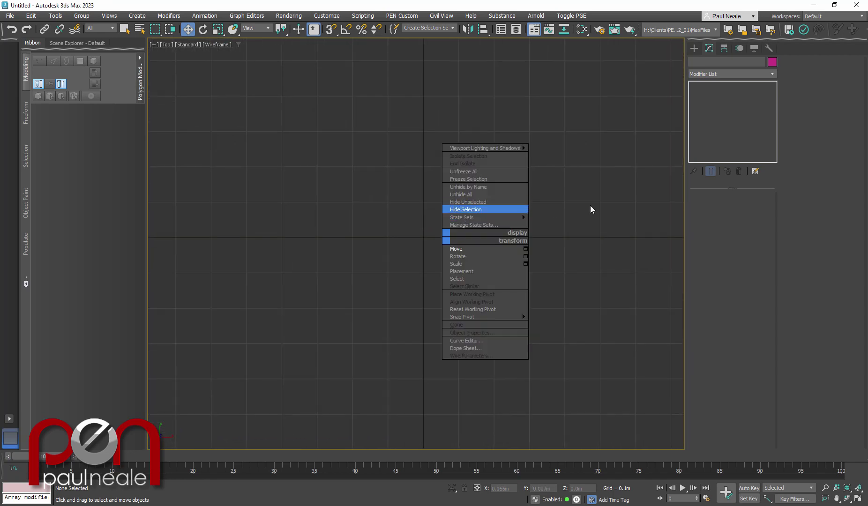
{"action": "right_click", "coordinate": [486, 246]}
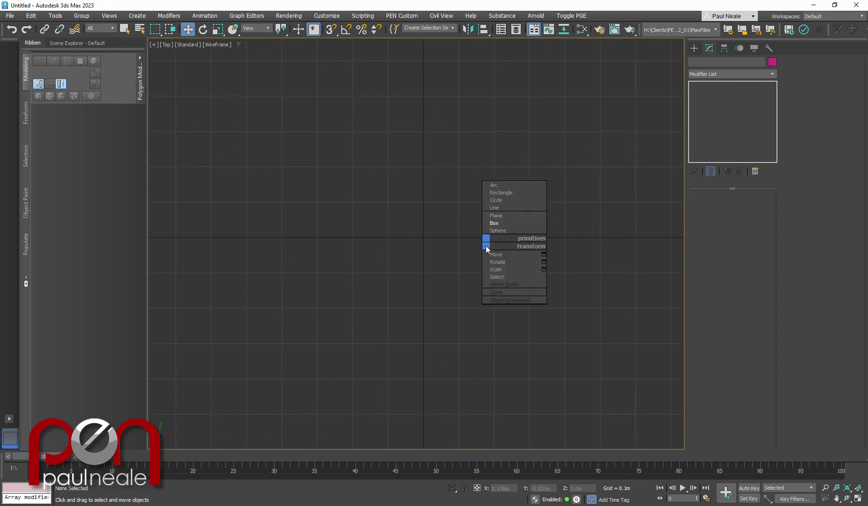
{"action": "left_click", "coordinate": [511, 192]}
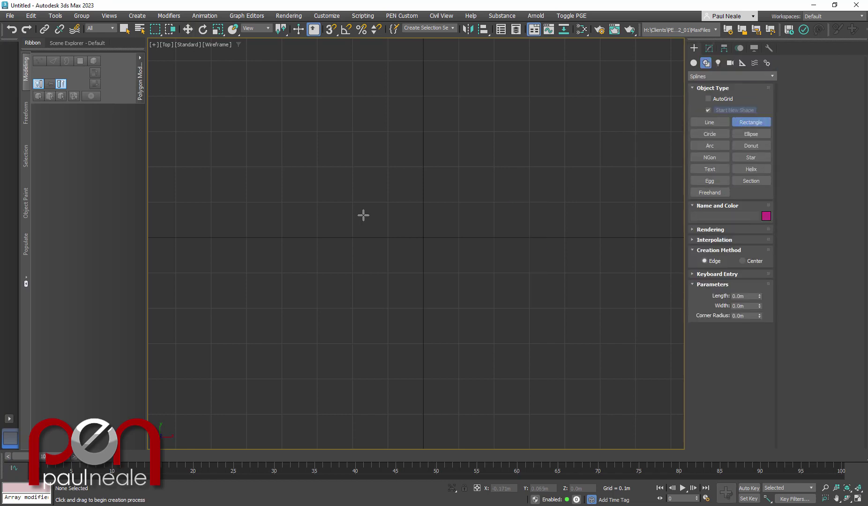
{"action": "left_click_drag", "start_coordinate": [363, 214], "coordinate": [468, 269]}
{"action": "middle_click_drag", "start_coordinate": [408, 272], "coordinate": [548, 248], "text": "alt"}
Enable the rectangle in renderer and viewport, generate mapping coordinates, and give its radial cross-section 6 sides.
{"action": "left_click", "coordinate": [709, 48]}
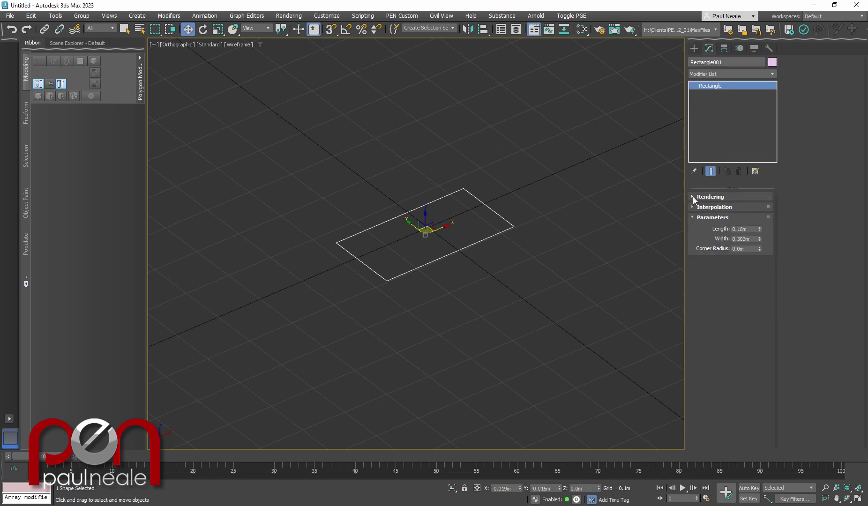
{"action": "left_click", "coordinate": [693, 197]}
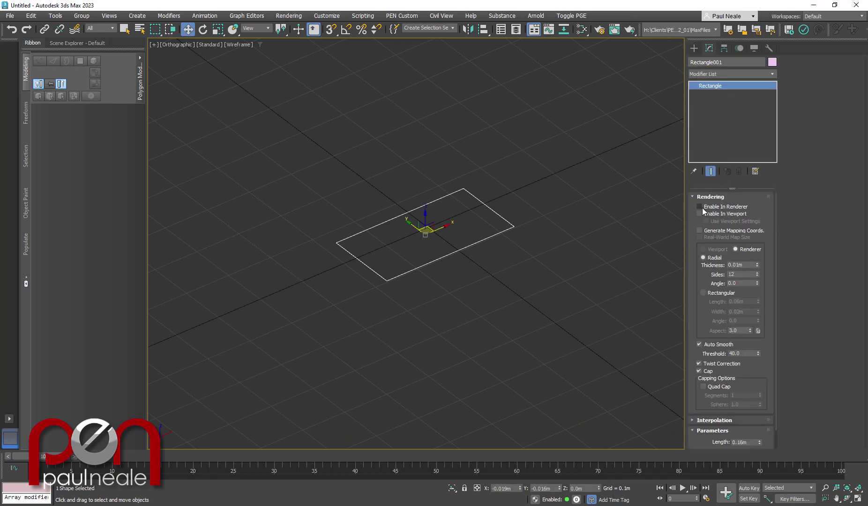
{"action": "left_click", "coordinate": [700, 213]}
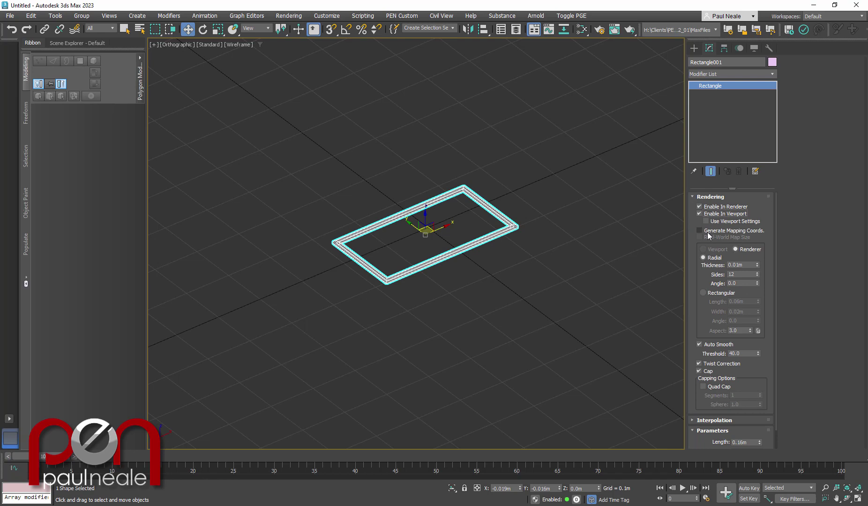
{"action": "left_click", "coordinate": [712, 232]}
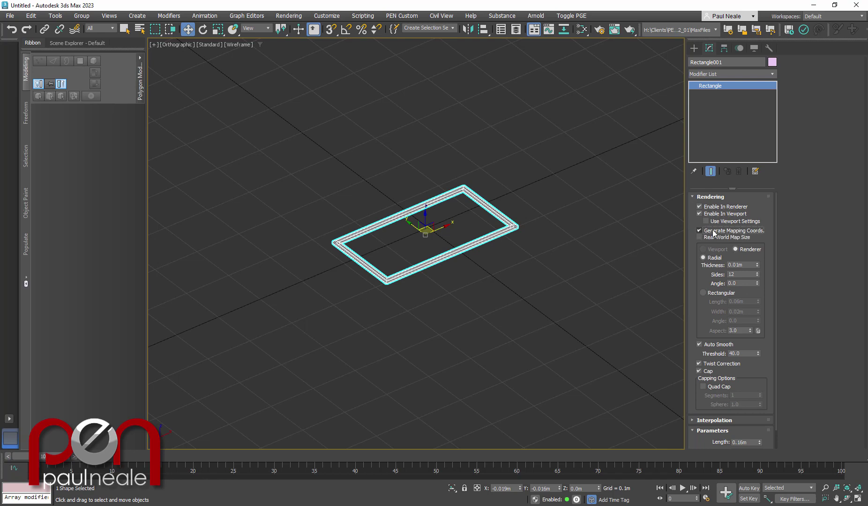
{"action": "double_click", "coordinate": [741, 276]}
{"action": "type", "text": "6"}
{"action": "key", "text": "Return"}
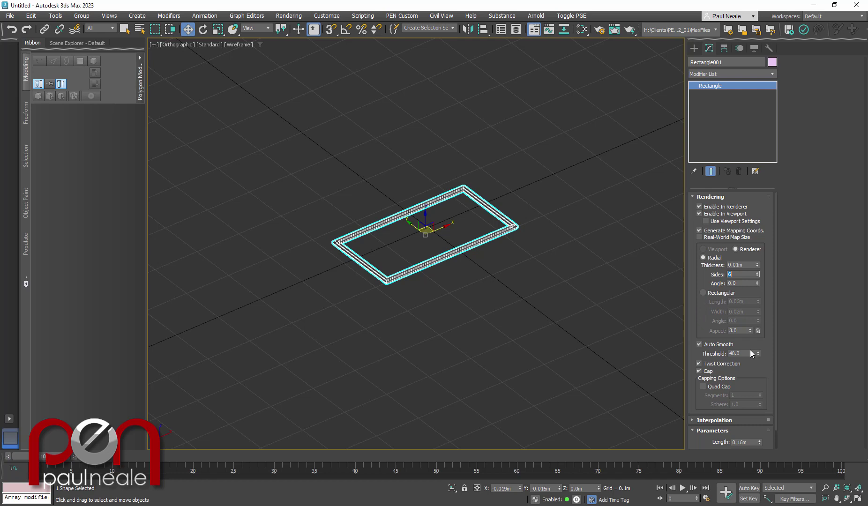
Set the rectangle's auto smooth threshold to 180 and its radial thickness to about 0.032 m.
{"action": "left_click_drag", "start_coordinate": [757, 354], "coordinate": [760, 284]}
{"action": "left_click_drag", "start_coordinate": [746, 354], "coordinate": [705, 341]}
{"action": "type", "text": "180"}
{"action": "key", "text": "Return"}
{"action": "left_click_drag", "start_coordinate": [754, 258], "coordinate": [754, 239]}
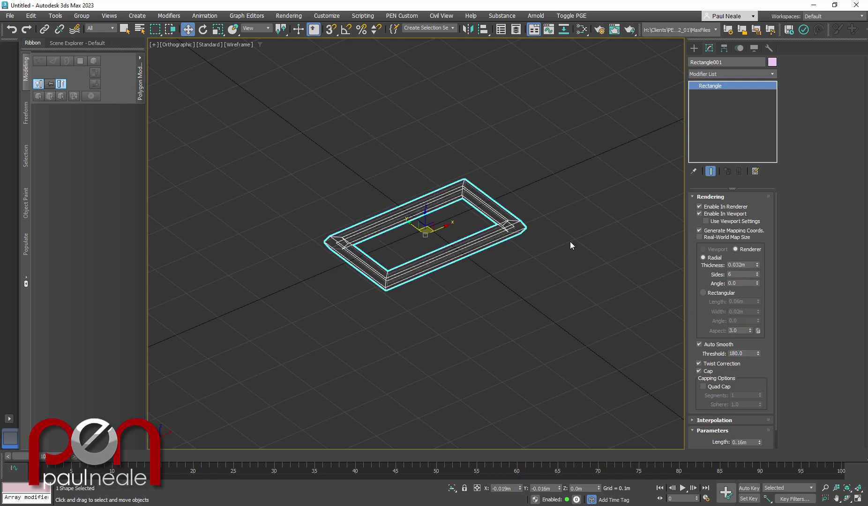
Display the rectangular frame shaded with edged faces in the Perspective view.
{"action": "middle_click_drag", "start_coordinate": [569, 243], "coordinate": [545, 255]}
{"action": "key", "text": "F3"}
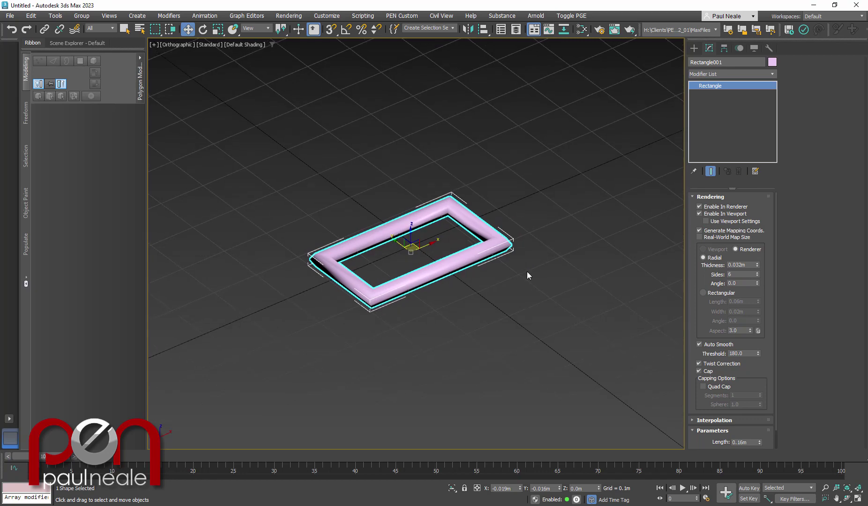
{"action": "key", "text": "p"}
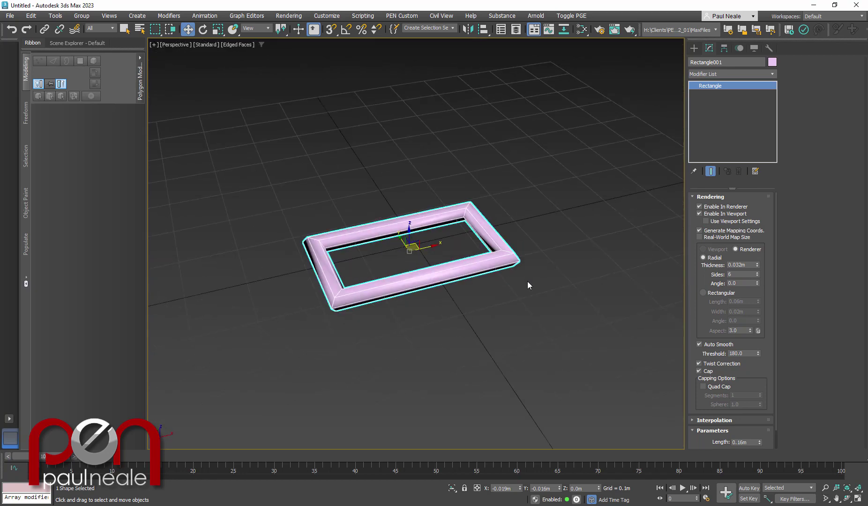
{"action": "middle_click_drag", "start_coordinate": [493, 286], "coordinate": [495, 290], "text": "alt"}
{"action": "scroll", "coordinate": [496, 289], "scroll_direction": "up", "scroll_amount": 2}
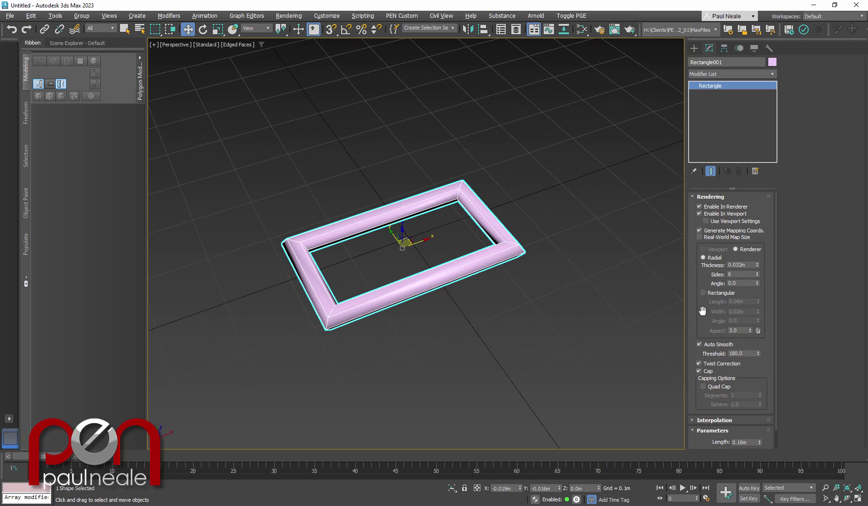
Round the rectangle's corners to a radius of about 0.072 m and set its thickness to about 0.051 m.
{"action": "left_click_drag", "start_coordinate": [702, 322], "coordinate": [702, 283]}
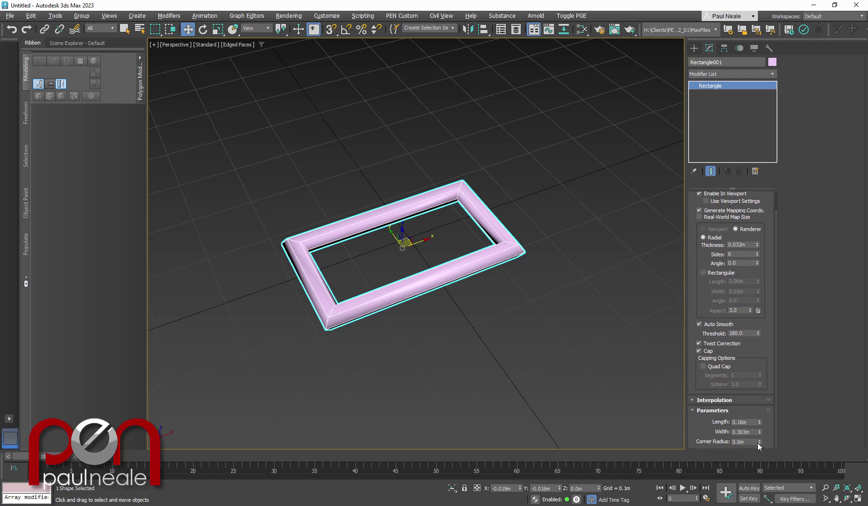
{"action": "left_click_drag", "start_coordinate": [758, 443], "coordinate": [353, 308]}
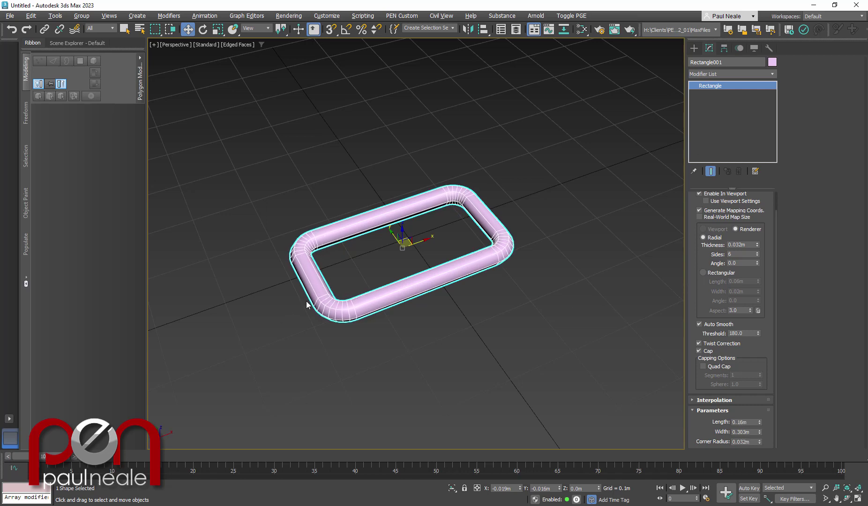
{"action": "left_click_drag", "start_coordinate": [759, 443], "coordinate": [766, 386]}
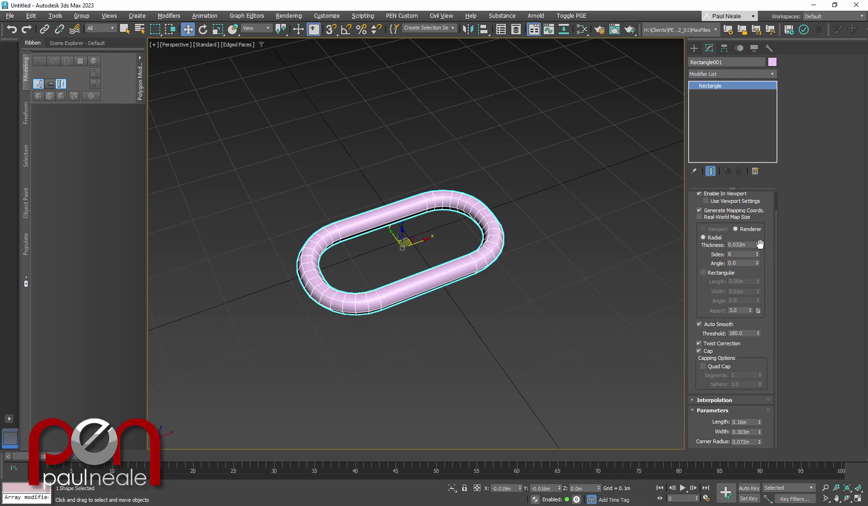
{"action": "left_click_drag", "start_coordinate": [757, 245], "coordinate": [757, 216]}
Add an Array modifier to the chain link.
{"action": "middle_click_drag", "start_coordinate": [573, 234], "coordinate": [489, 252]}
{"action": "key", "text": "x"}
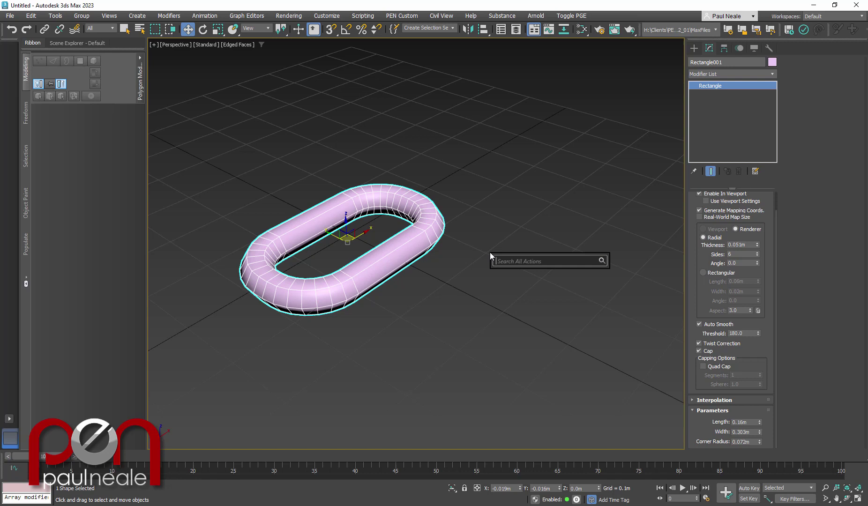
{"action": "type", "text": "arr"}
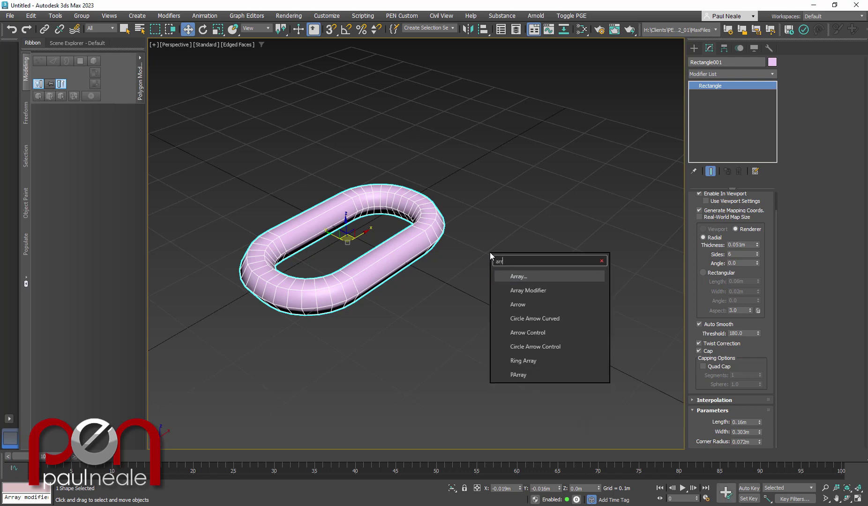
{"action": "left_click", "coordinate": [524, 291]}
{"action": "middle_click_drag", "start_coordinate": [546, 242], "coordinate": [488, 287]}
{"action": "scroll", "coordinate": [473, 283], "scroll_direction": "down", "scroll_amount": 2}
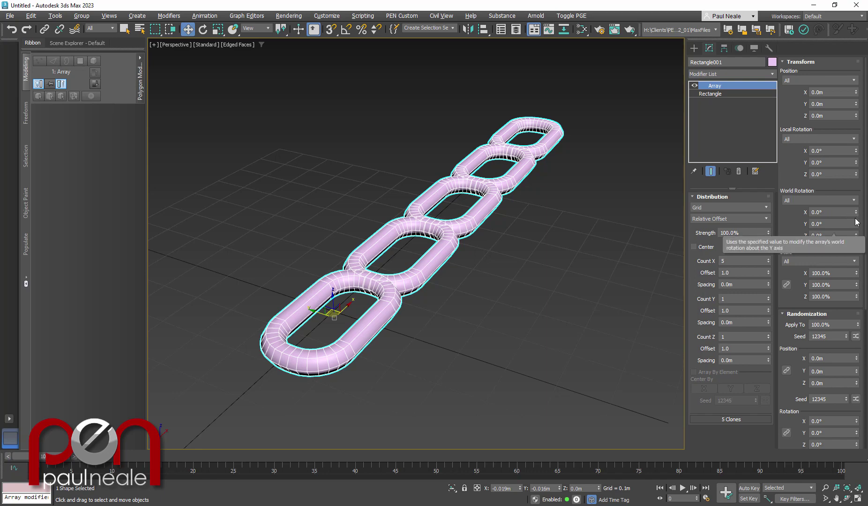
{"action": "left_click_drag", "start_coordinate": [856, 211], "coordinate": [857, 182]}
{"action": "right_click", "coordinate": [857, 182]}
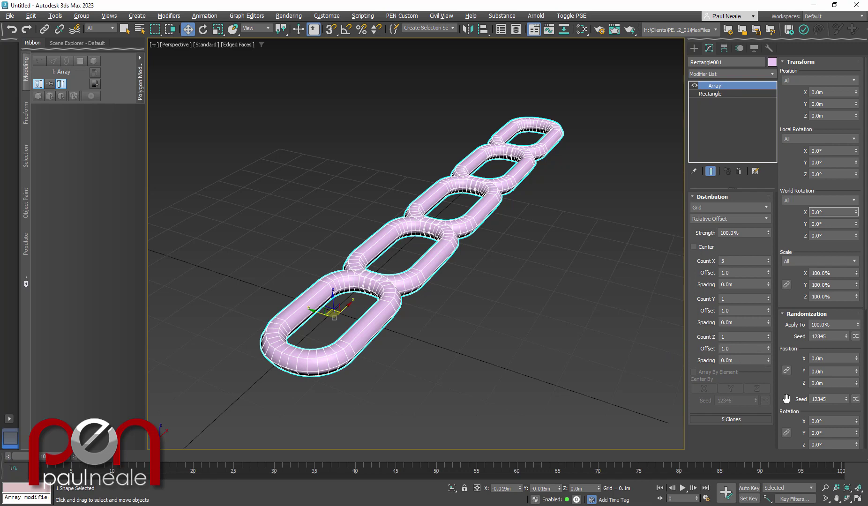
{"action": "left_click_drag", "start_coordinate": [786, 400], "coordinate": [786, 398]}
Switch the reference coordinate system to Local and apply an Incremental local rotation of about 87.9° about X to the array.
{"action": "left_click", "coordinate": [810, 137]}
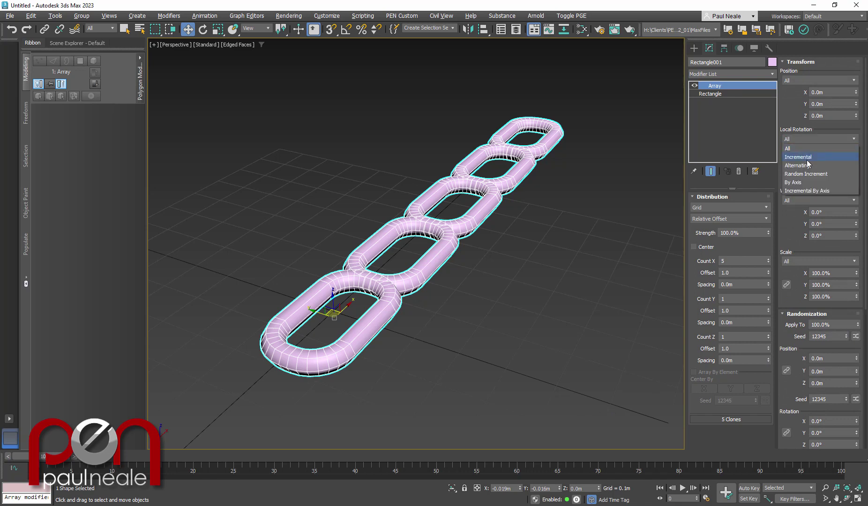
{"action": "left_click", "coordinate": [807, 160]}
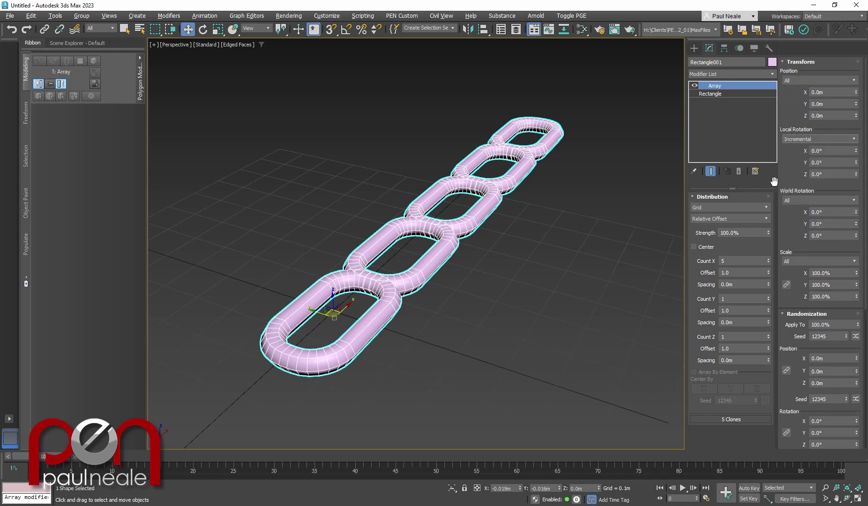
{"action": "right_click", "coordinate": [463, 291], "text": "alt"}
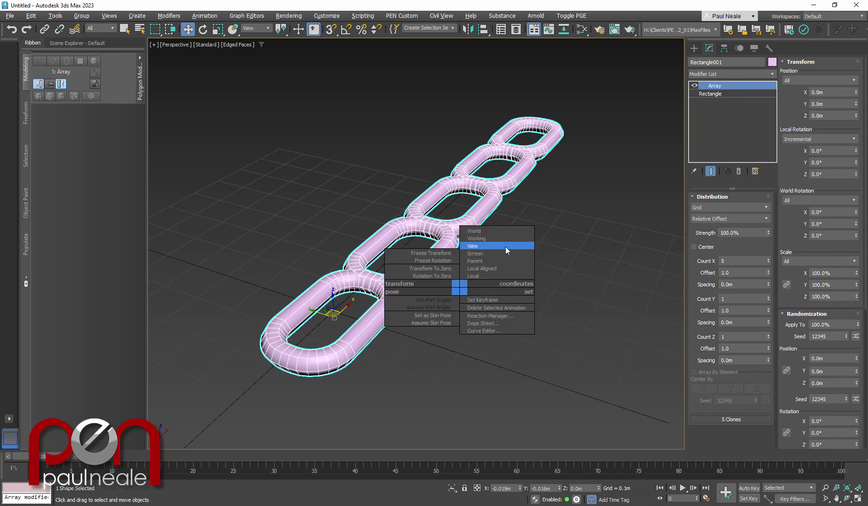
{"action": "left_click", "coordinate": [503, 276]}
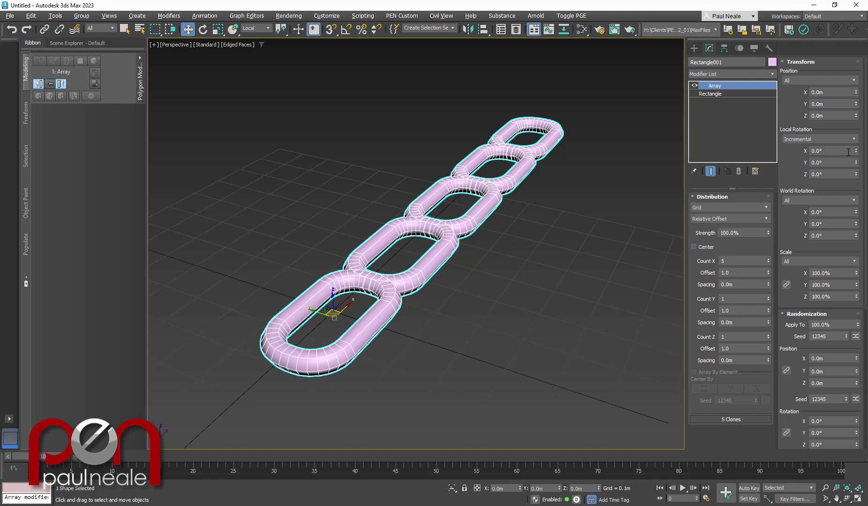
{"action": "left_click_drag", "start_coordinate": [856, 156], "coordinate": [826, 248]}
Make the array's local rotation Alternating with an X angle of 90°.
{"action": "left_click", "coordinate": [829, 136]}
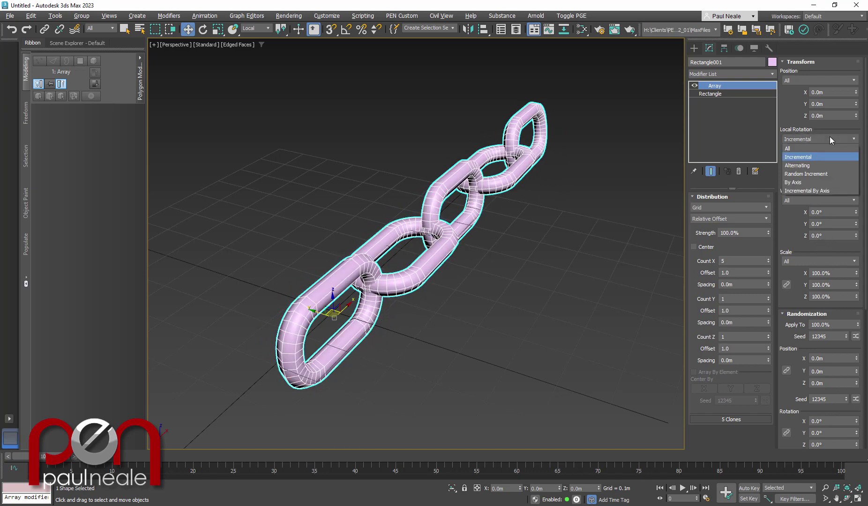
{"action": "left_click", "coordinate": [820, 165]}
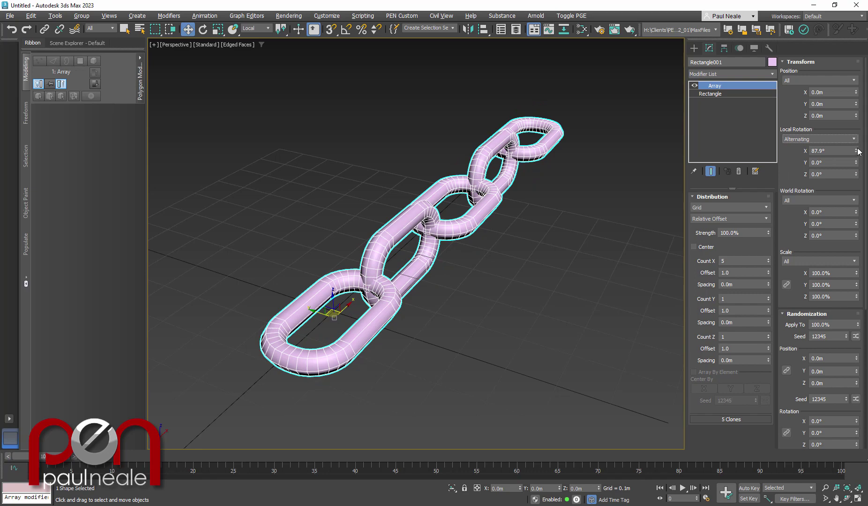
{"action": "left_click_drag", "start_coordinate": [856, 149], "coordinate": [756, 160]}
{"action": "type", "text": "90"}
{"action": "key", "text": "Return"}
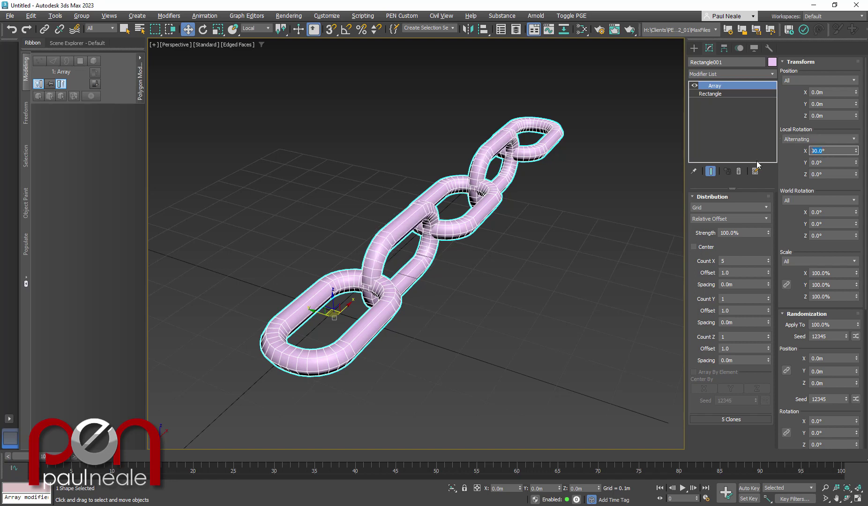
Try Random Increment for the array's local rotation, and return it to Alternating.
{"action": "left_click", "coordinate": [846, 140]}
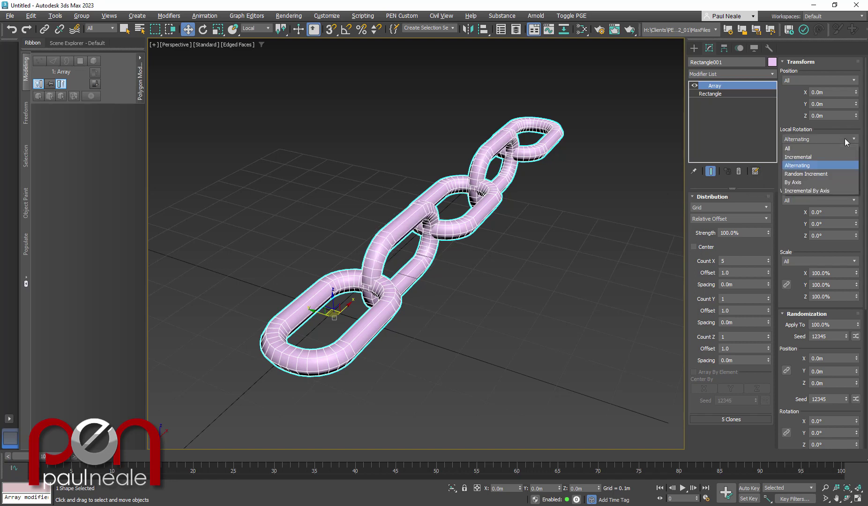
{"action": "left_click", "coordinate": [832, 173]}
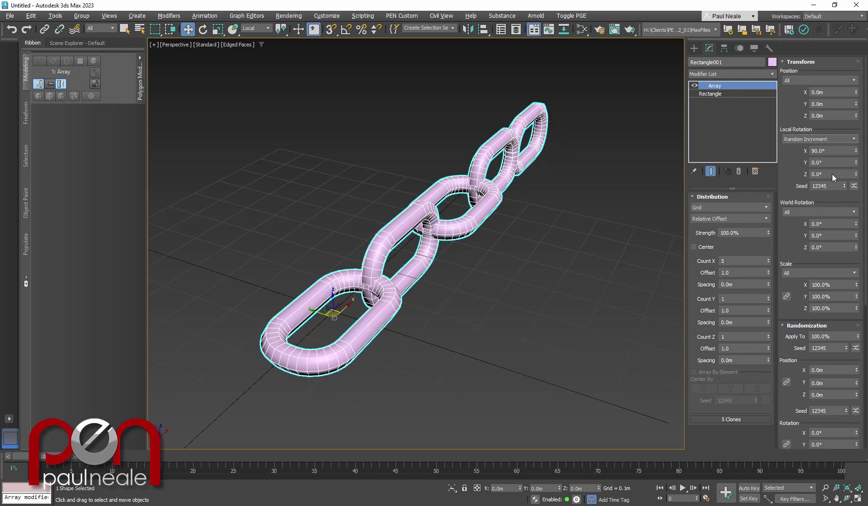
{"action": "left_click", "coordinate": [837, 139]}
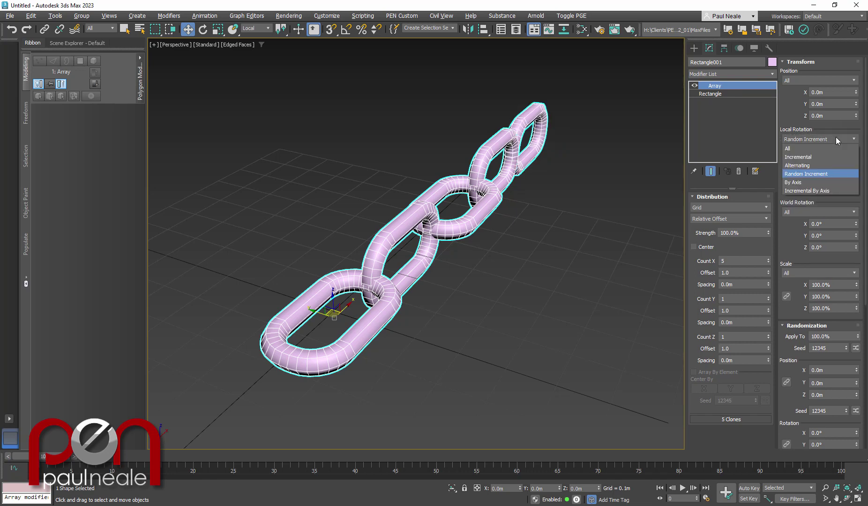
{"action": "left_click", "coordinate": [818, 166]}
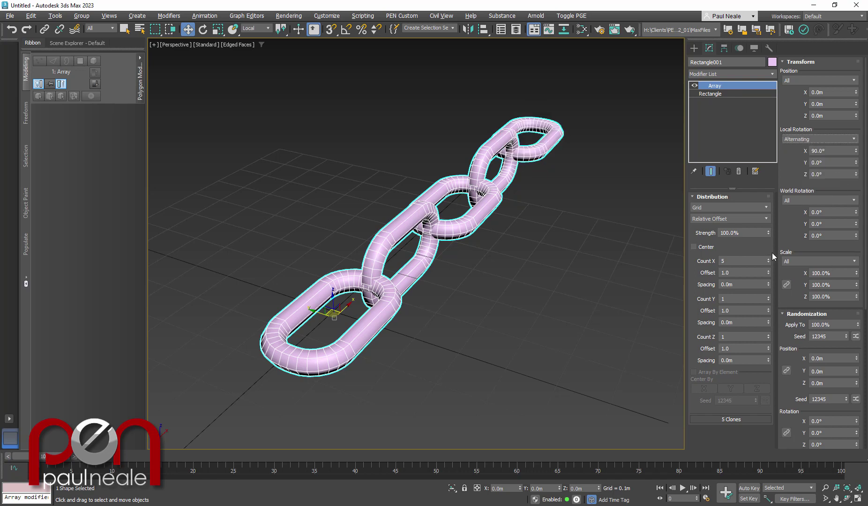
Randomize the links' rotation about X by about 35.4° and set the array's X offset to 0.8.
{"action": "scroll", "coordinate": [796, 370], "scroll_direction": "down", "scroll_amount": 5}
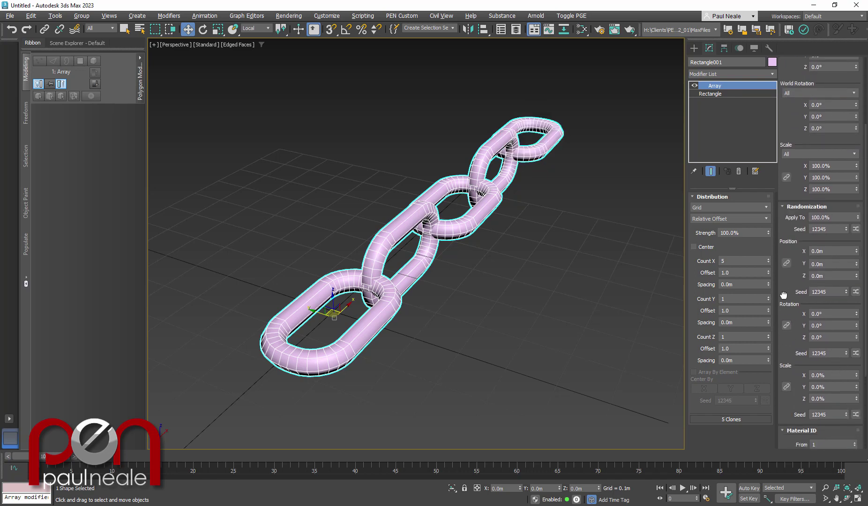
{"action": "left_click_drag", "start_coordinate": [858, 316], "coordinate": [849, 149]}
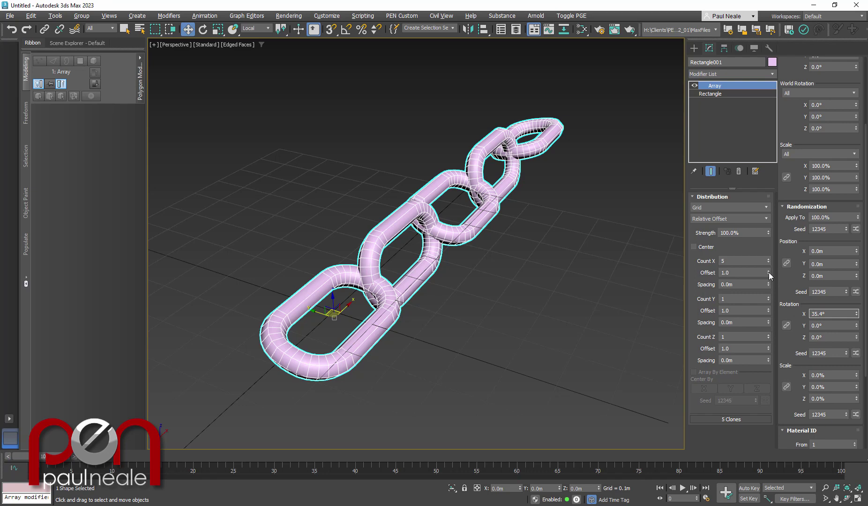
{"action": "left_click_drag", "start_coordinate": [768, 273], "coordinate": [769, 270]}
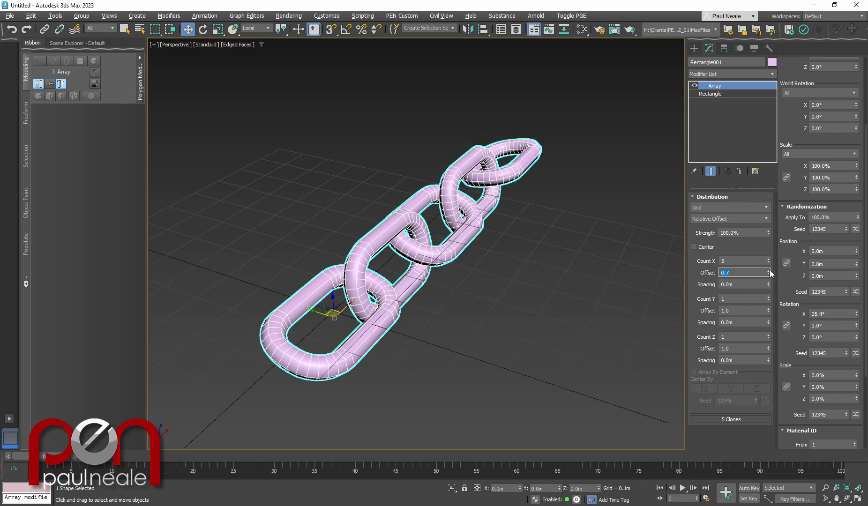
{"action": "middle_click_drag", "start_coordinate": [498, 274], "coordinate": [451, 293], "text": "alt"}
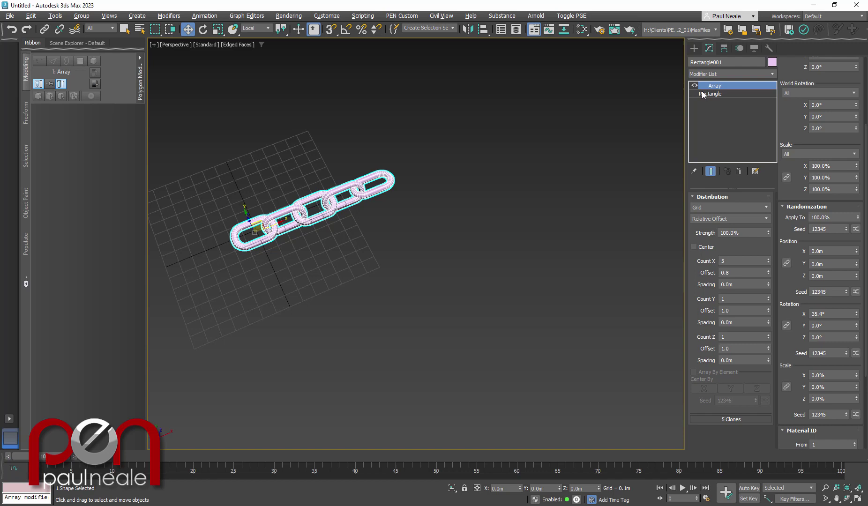
{"action": "left_click", "coordinate": [694, 48]}
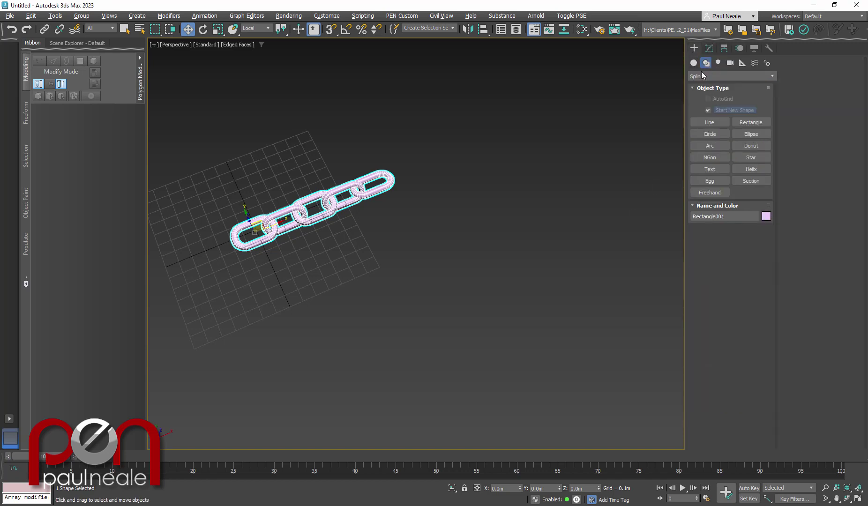
{"action": "left_click", "coordinate": [708, 193]}
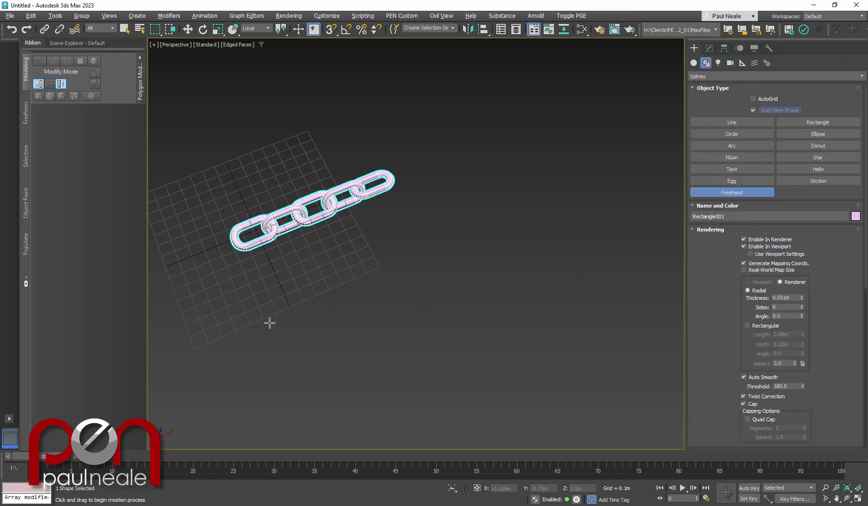
{"action": "mouse_move", "coordinate": [275, 328]}
{"action": "left_mouse_down"}
{"action": "mouse_move", "coordinate": [403, 283]}
{"action": "mouse_move", "coordinate": [550, 168]}
{"action": "mouse_move", "coordinate": [625, 144]}
{"action": "left_mouse_up"}
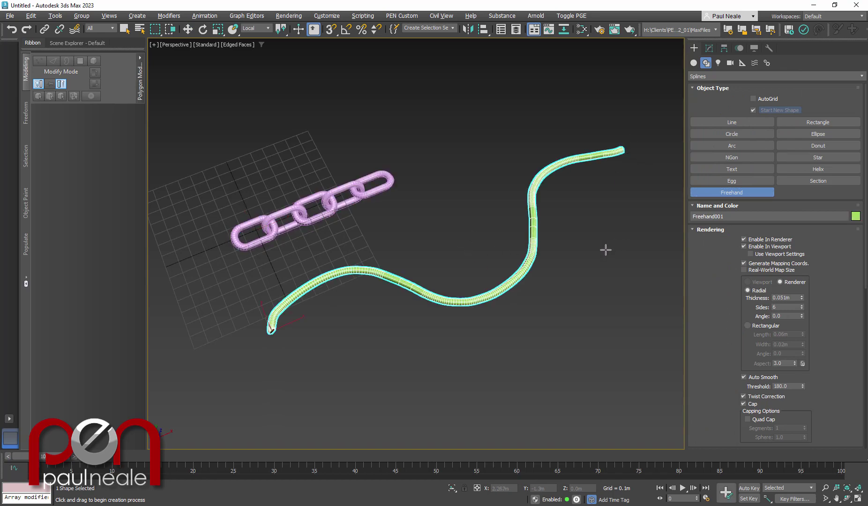
{"action": "key", "text": "ctrl+z"}
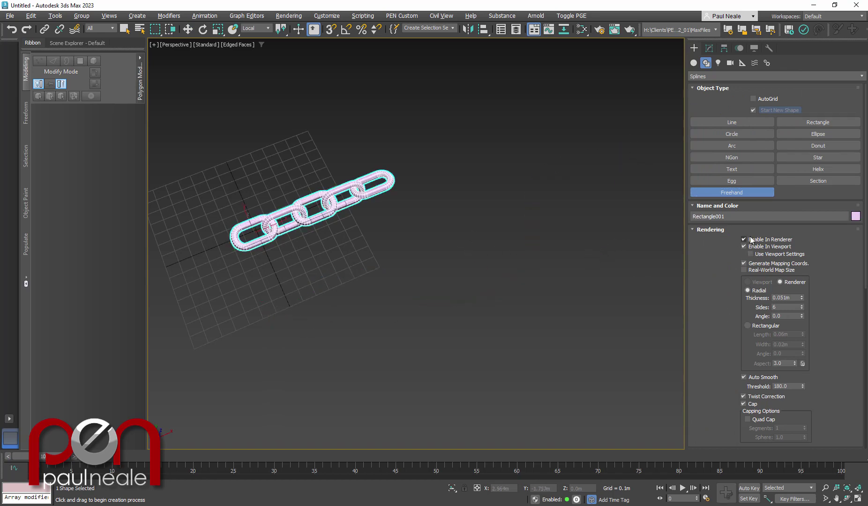
Disable rendering in the renderer and viewport for the Freehand spline, and draw a long looping, self-crossing path beside the chain.
{"action": "left_click_drag", "start_coordinate": [685, 270], "coordinate": [754, 256]}
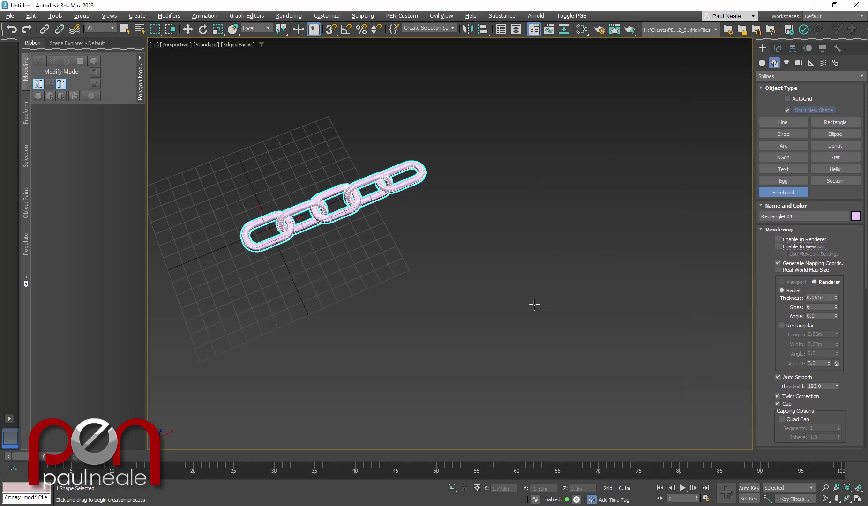
{"action": "left_click_drag", "start_coordinate": [272, 309], "coordinate": [361, 267]}
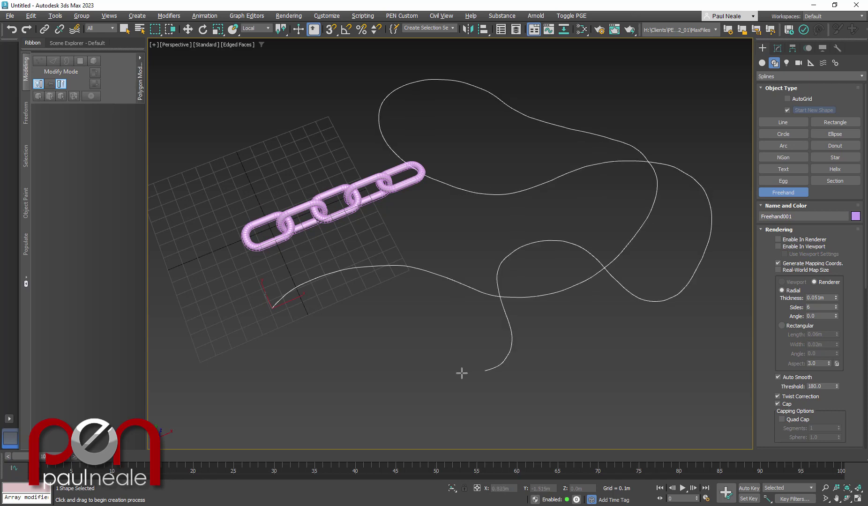
{"action": "right_click", "coordinate": [427, 355]}
{"action": "mouse_move", "coordinate": [597, 337]}
{"action": "middle_mouse_down", "text": "alt"}
{"action": "mouse_move", "coordinate": [618, 292]}
{"action": "mouse_move", "coordinate": [599, 262]}
{"action": "mouse_move", "coordinate": [595, 270]}
{"action": "mouse_move", "coordinate": [479, 227]}
{"action": "middle_mouse_up", "text": "alt"}
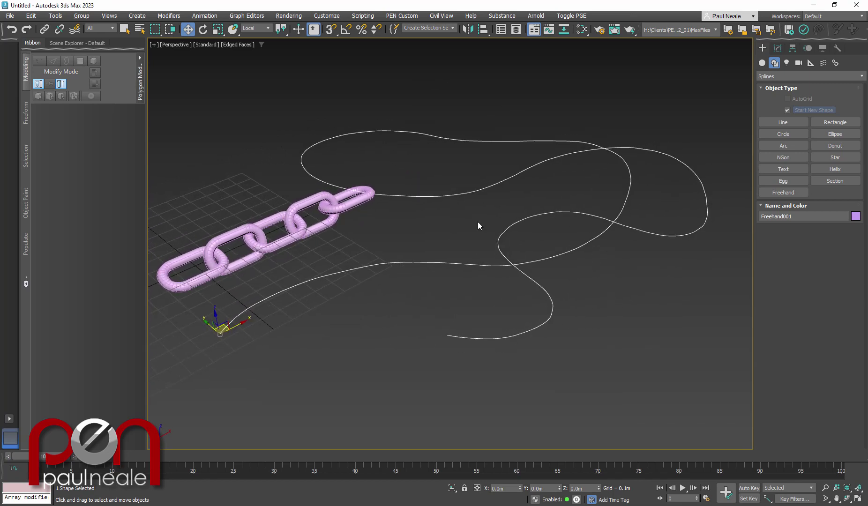
Add a Path Deform modifier to the arrayed chain and use the freehand spline as its path.
{"action": "left_click", "coordinate": [186, 283]}
{"action": "middle_click_drag", "start_coordinate": [342, 320], "coordinate": [355, 228], "text": "alt"}
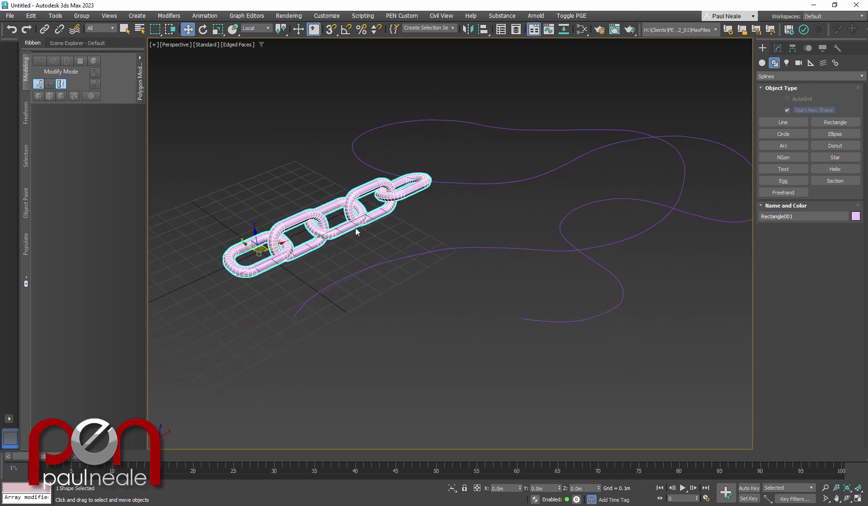
{"action": "left_click", "coordinate": [777, 49]}
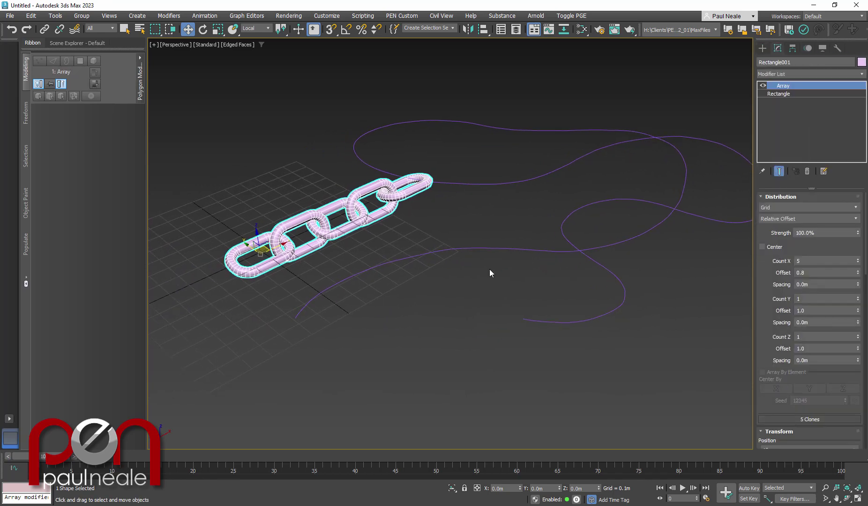
{"action": "type", "text": "xpath"}
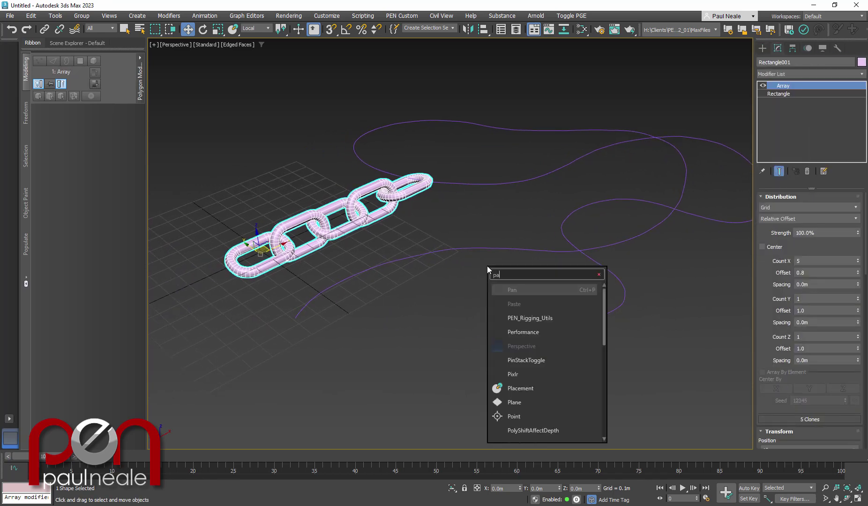
{"action": "left_click", "coordinate": [534, 303]}
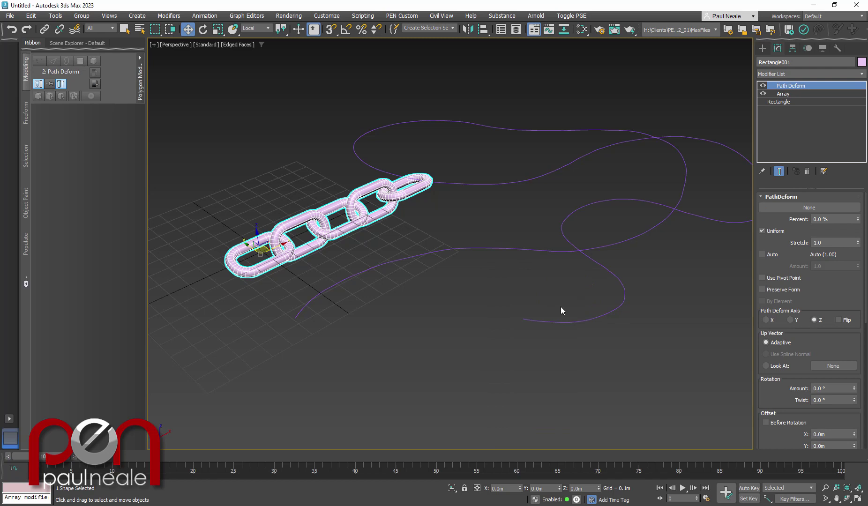
{"action": "left_click", "coordinate": [800, 209]}
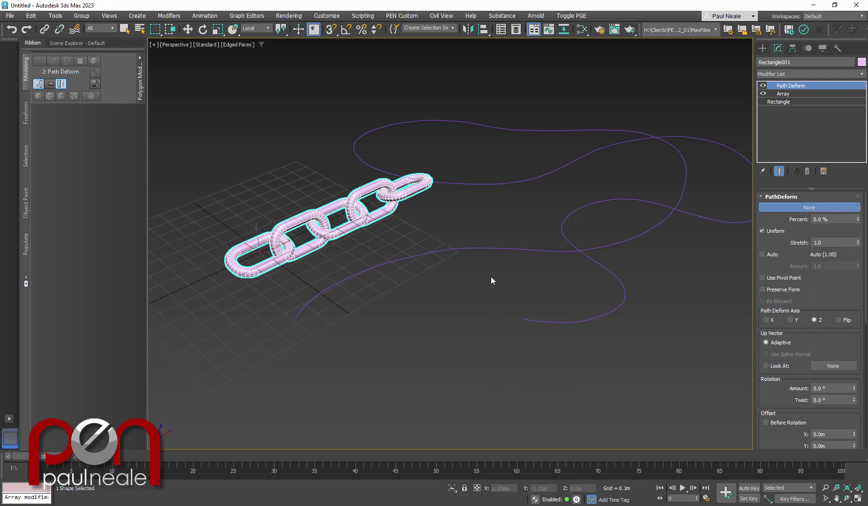
{"action": "left_click", "coordinate": [388, 262]}
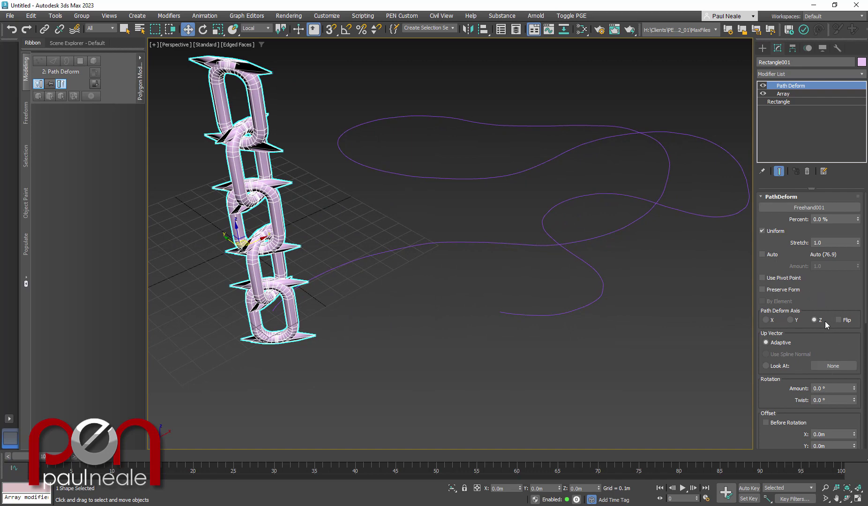
Set the Path Deform axis to X and enable Preserve Form with By Element so the links stay rigid.
{"action": "left_click", "coordinate": [766, 320]}
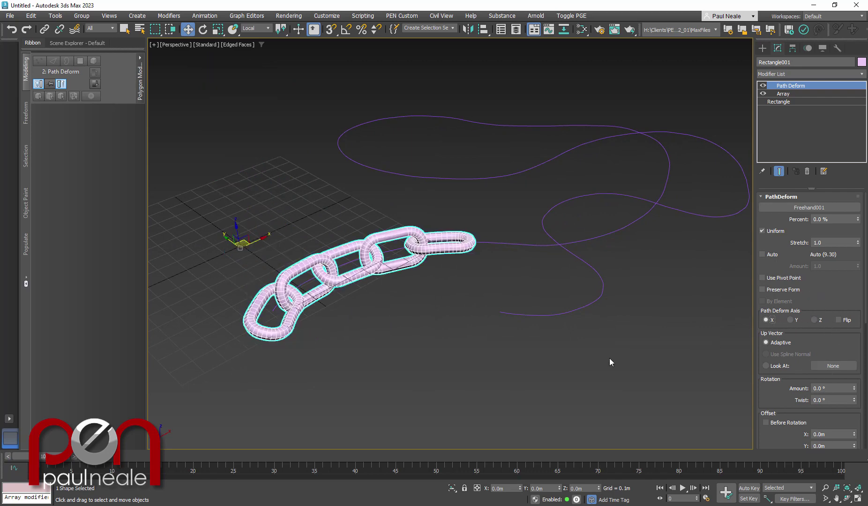
{"action": "mouse_move", "coordinate": [457, 338]}
{"action": "middle_mouse_down", "text": "alt"}
{"action": "mouse_move", "coordinate": [442, 376]}
{"action": "mouse_move", "coordinate": [473, 339]}
{"action": "middle_mouse_up", "text": "alt"}
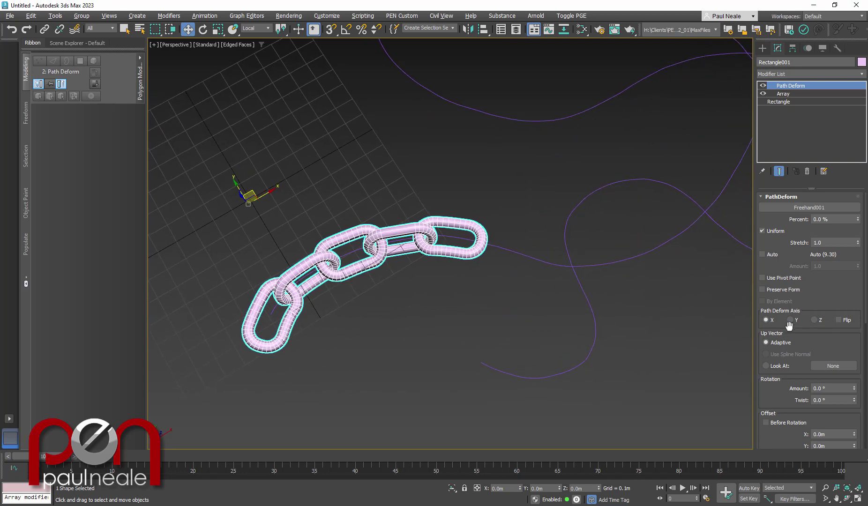
{"action": "left_click", "coordinate": [762, 289]}
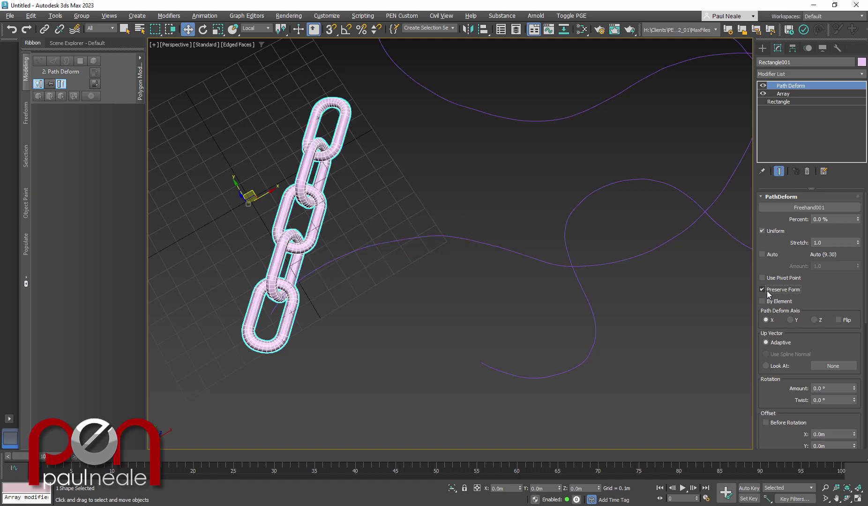
{"action": "left_click", "coordinate": [762, 300]}
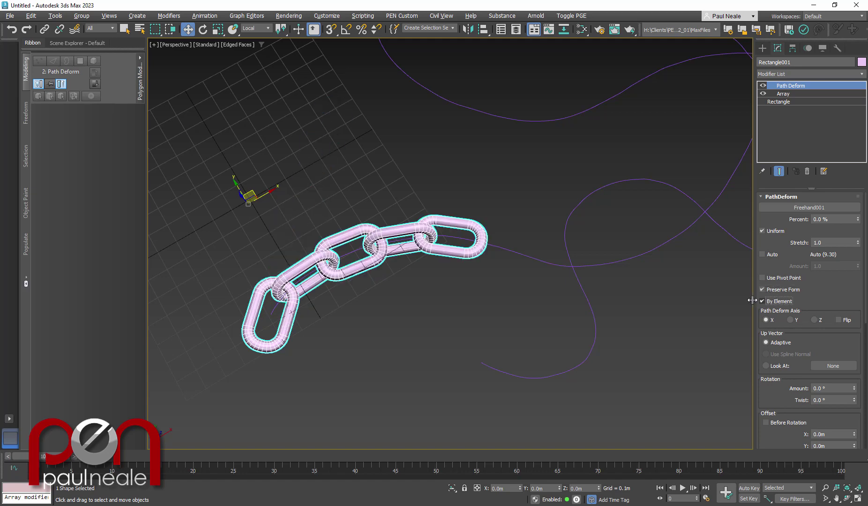
{"action": "middle_click_drag", "start_coordinate": [433, 311], "coordinate": [575, 291], "text": "alt"}
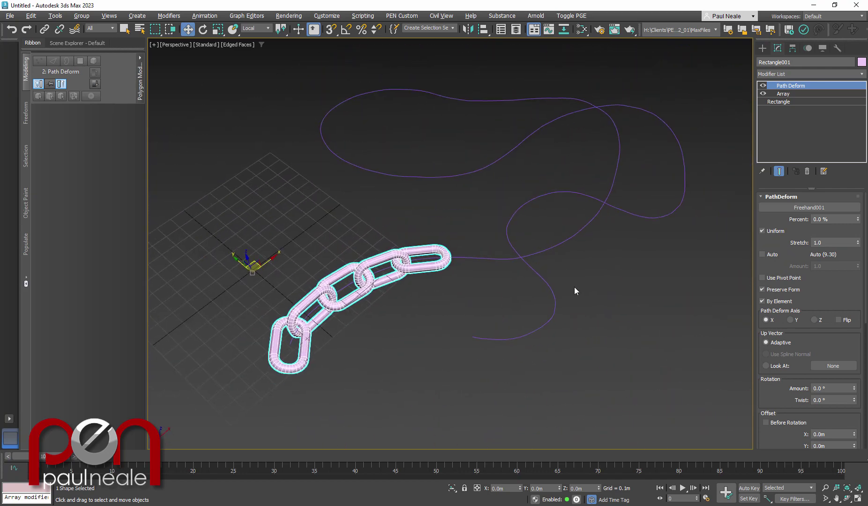
Increase the Array modifier's X count until the links cover the full length of the freehand path.
{"action": "left_click", "coordinate": [797, 92]}
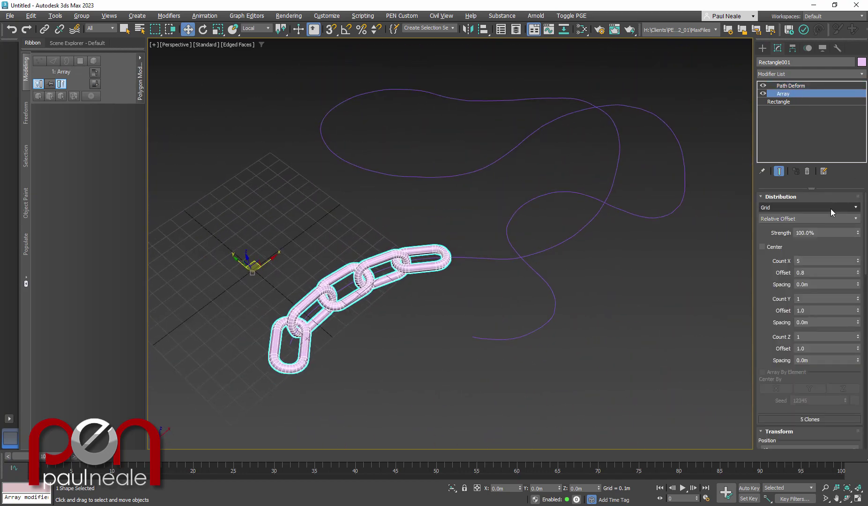
{"action": "left_click", "coordinate": [779, 171]}
{"action": "left_click", "coordinate": [780, 172]}
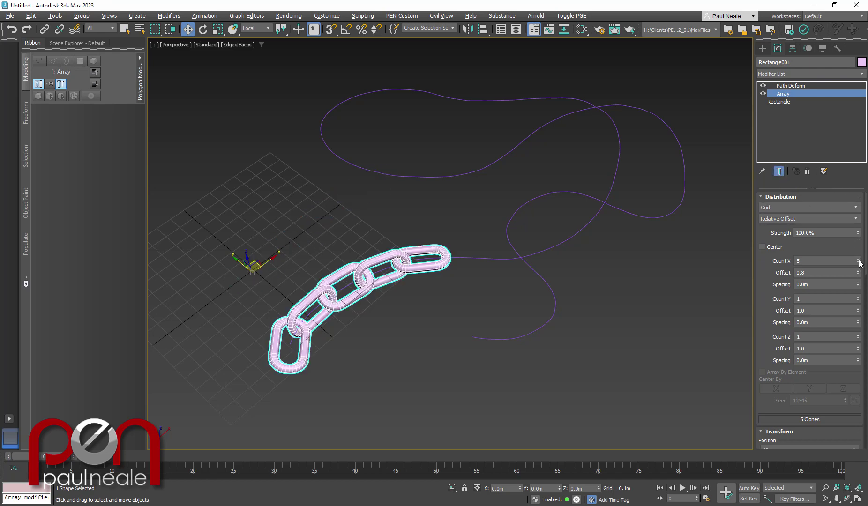
{"action": "left_click_drag", "start_coordinate": [859, 263], "coordinate": [866, 243]}
{"action": "mouse_move", "coordinate": [694, 267]}
{"action": "middle_mouse_down", "text": "alt"}
{"action": "mouse_move", "coordinate": [685, 268]}
{"action": "mouse_move", "coordinate": [703, 264]}
{"action": "mouse_move", "coordinate": [652, 271]}
{"action": "mouse_move", "coordinate": [646, 270]}
{"action": "mouse_move", "coordinate": [682, 272]}
{"action": "mouse_move", "coordinate": [584, 255]}
{"action": "mouse_move", "coordinate": [639, 258]}
{"action": "mouse_move", "coordinate": [633, 254]}
{"action": "middle_mouse_up", "text": "alt"}
Select the freehand path and add a Spline Overlap modifier to it.
{"action": "left_click", "coordinate": [592, 189]}
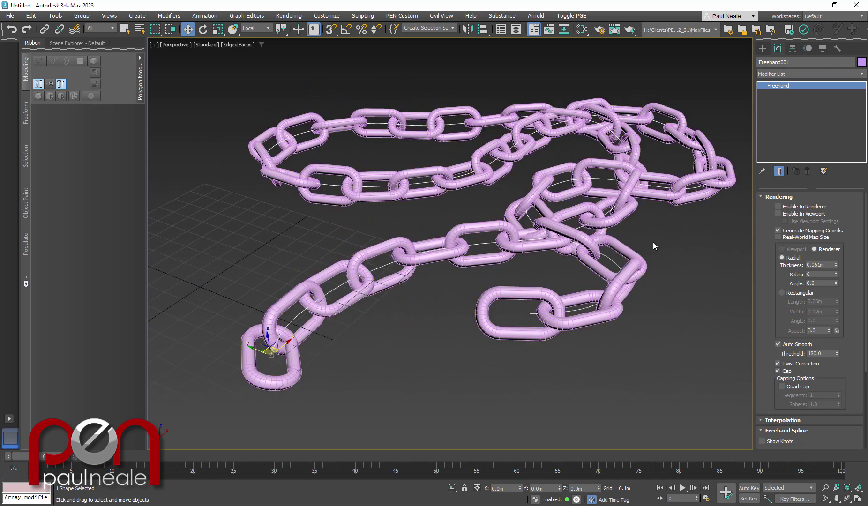
{"action": "left_click", "coordinate": [861, 74]}
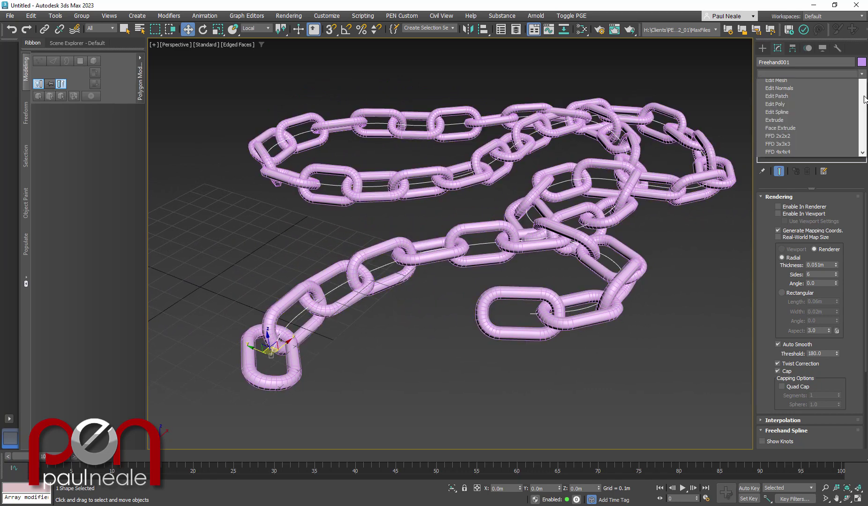
{"action": "left_click_drag", "start_coordinate": [856, 113], "coordinate": [863, 290]}
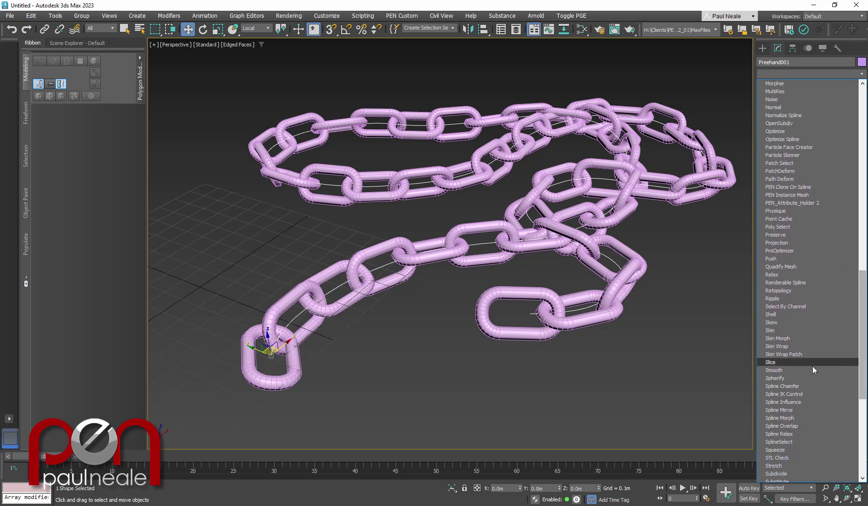
{"action": "left_click", "coordinate": [788, 426]}
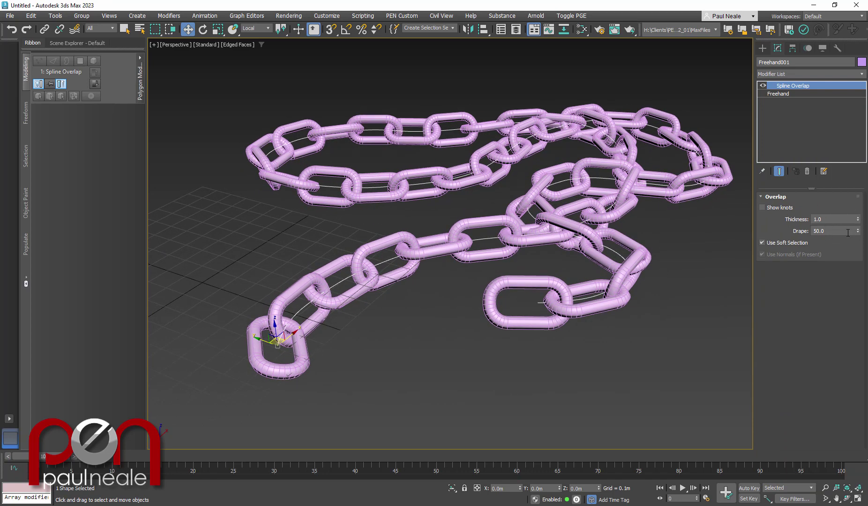
Raise the Spline Overlap thickness to 17.5 so the crossing chain sections clear each other.
{"action": "left_click_drag", "start_coordinate": [859, 221], "coordinate": [860, 214]}
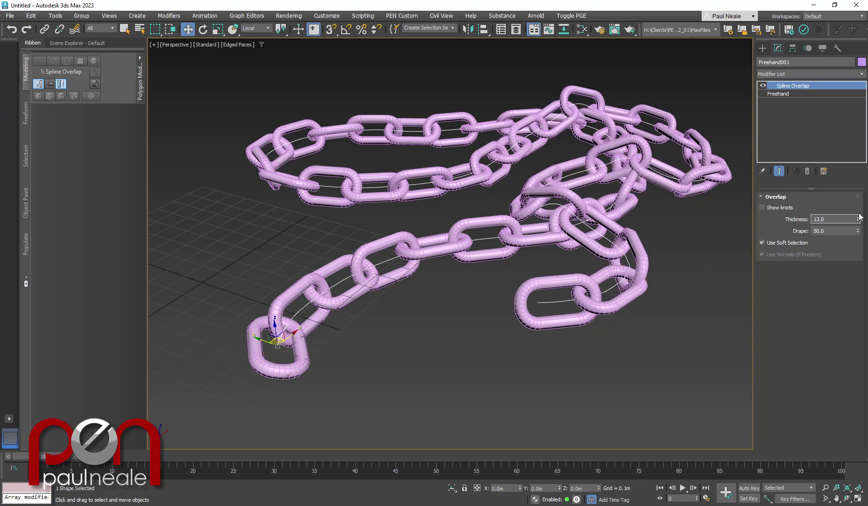
{"action": "middle_click_drag", "start_coordinate": [676, 251], "coordinate": [705, 242], "text": "alt"}
{"action": "scroll", "coordinate": [583, 186], "scroll_direction": "up", "scroll_amount": 3}
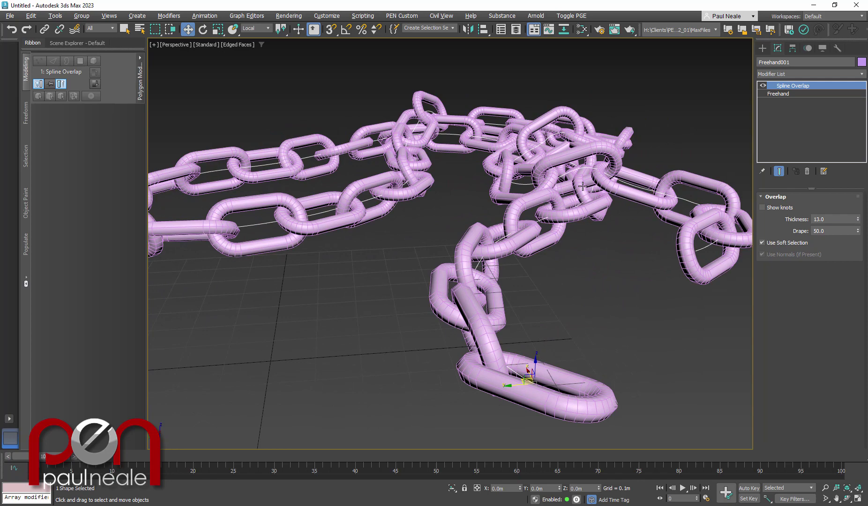
{"action": "left_click_drag", "start_coordinate": [860, 219], "coordinate": [861, 197]}
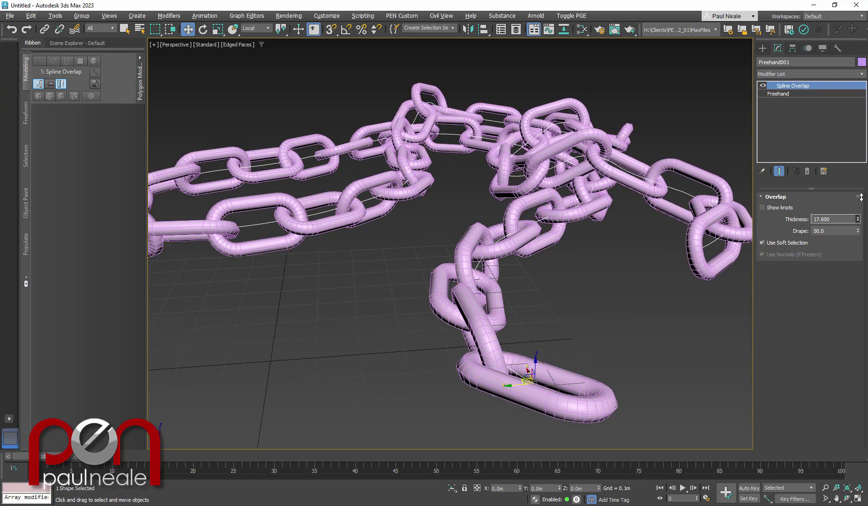
{"action": "middle_click_drag", "start_coordinate": [745, 229], "coordinate": [595, 258], "text": "alt"}
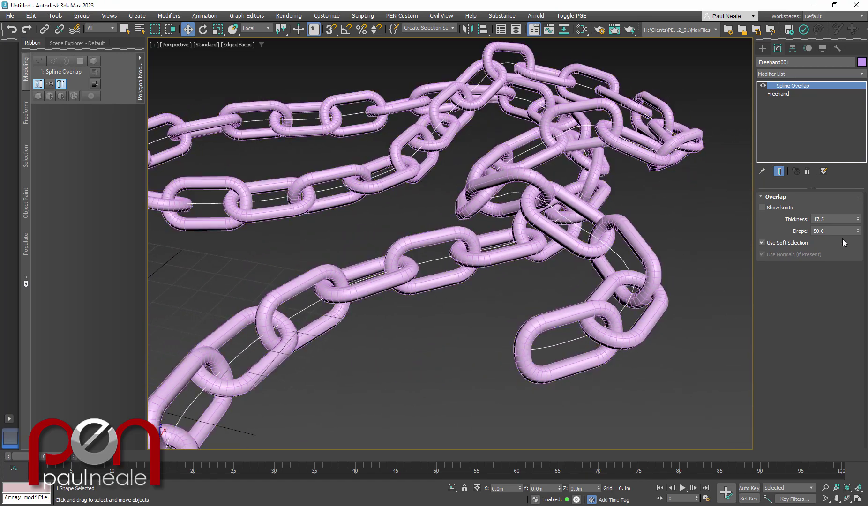
Set the Spline Overlap drape to 72.3.
{"action": "left_click_drag", "start_coordinate": [859, 233], "coordinate": [838, 171]}
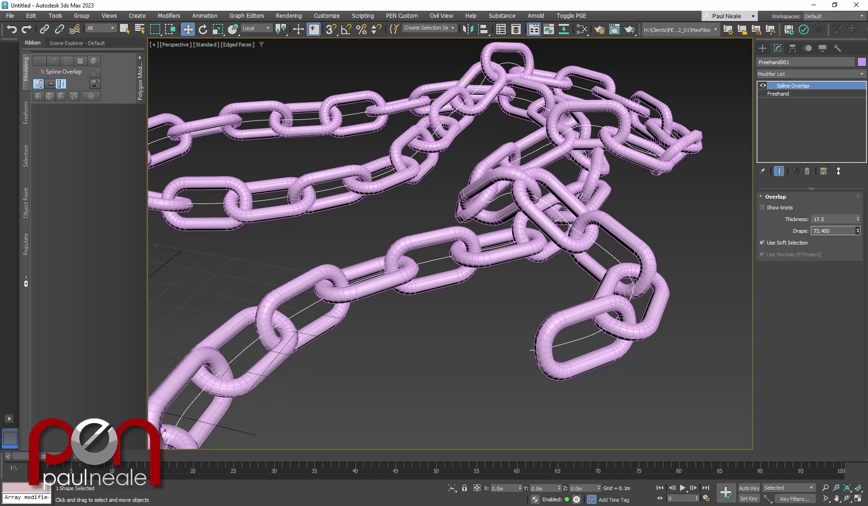
{"action": "middle_click_drag", "start_coordinate": [605, 248], "coordinate": [577, 279], "text": "alt"}
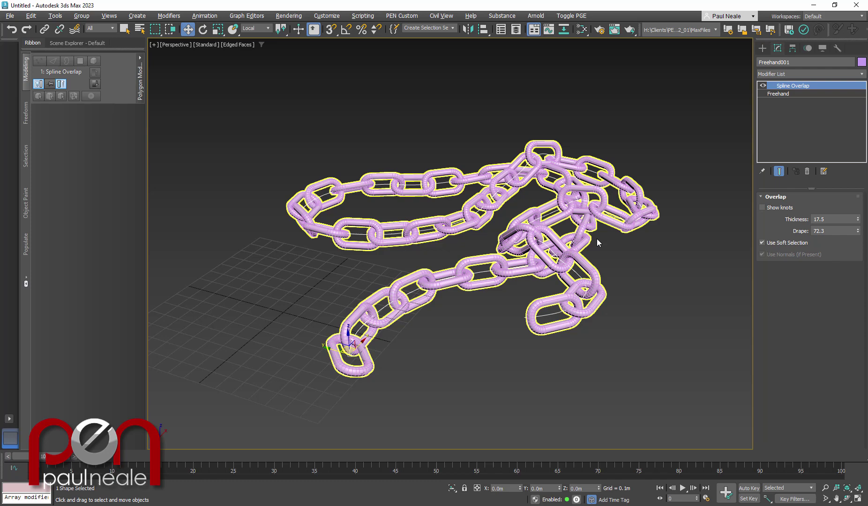
{"action": "middle_click_drag", "start_coordinate": [595, 242], "coordinate": [491, 301], "text": "alt"}
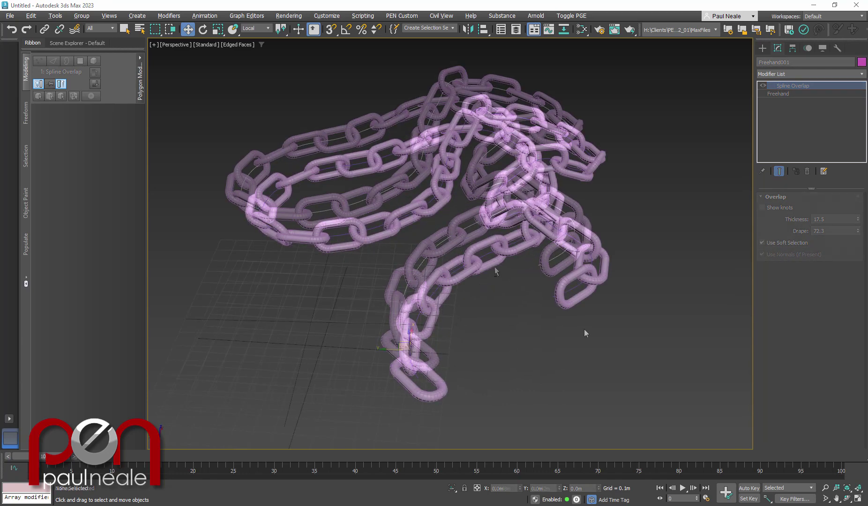
Show the knots of the Spline Overlap modifier on the freehand path.
{"action": "scroll", "coordinate": [609, 318], "scroll_direction": "up", "scroll_amount": 5}
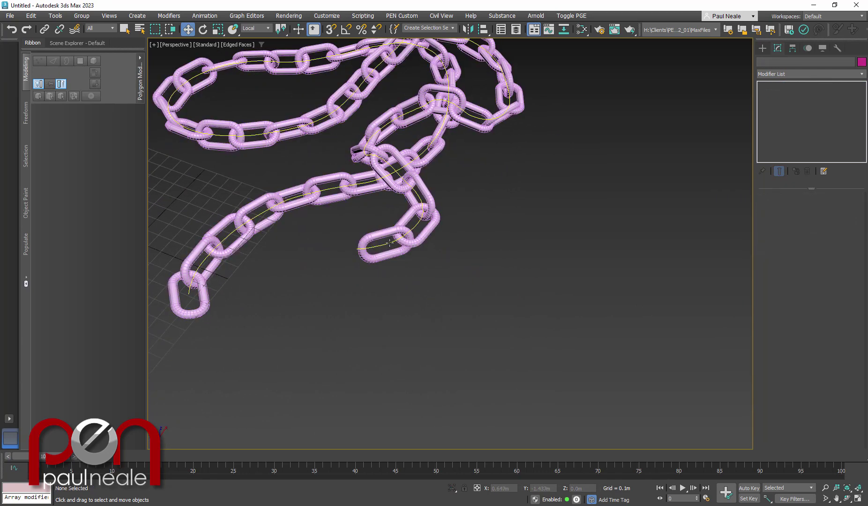
{"action": "middle_click_drag", "start_coordinate": [504, 281], "coordinate": [478, 291]}
{"action": "scroll", "coordinate": [516, 300], "scroll_direction": "down", "scroll_amount": 4}
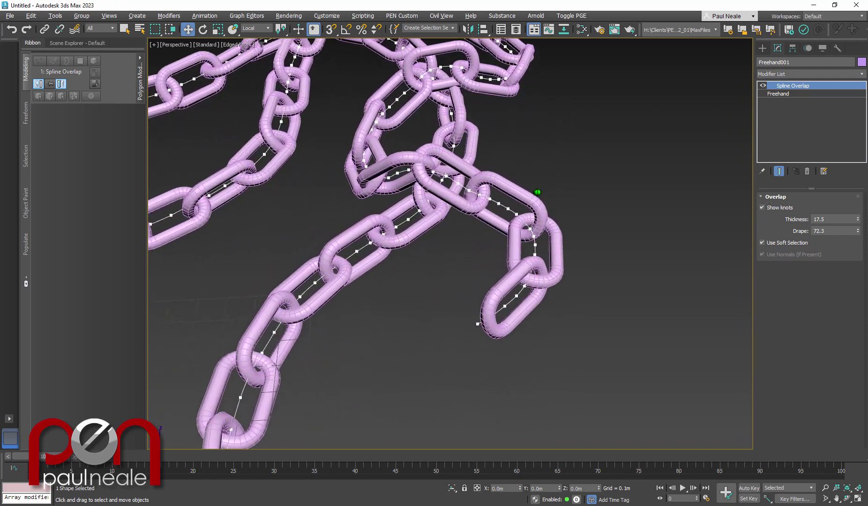
{"action": "scroll", "coordinate": [533, 255], "scroll_direction": "down", "scroll_amount": 10}
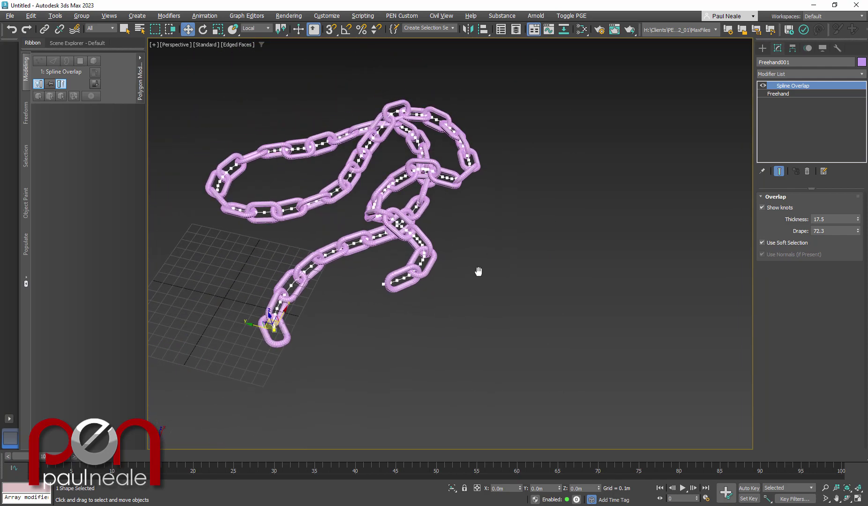
Draw an open smooth Line of 12 points beside the chain, looping round once and crossing its own start.
{"action": "right_click", "coordinate": [518, 277]}
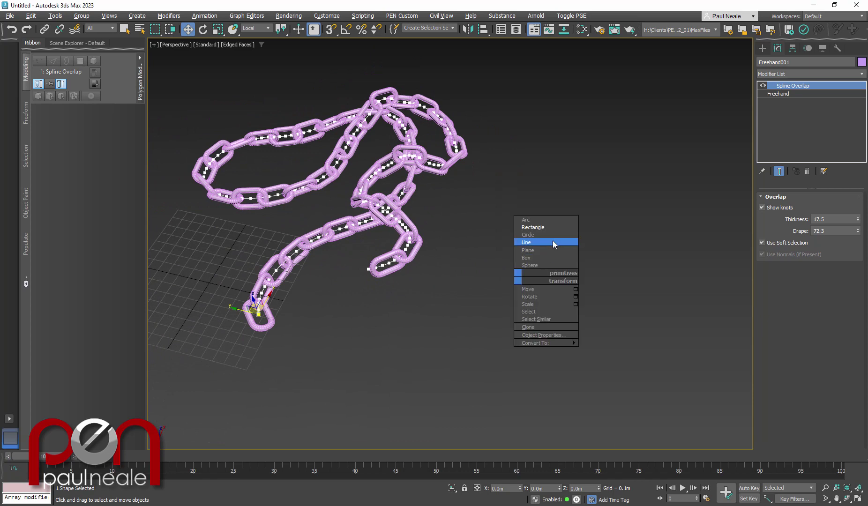
{"action": "left_click", "coordinate": [552, 242]}
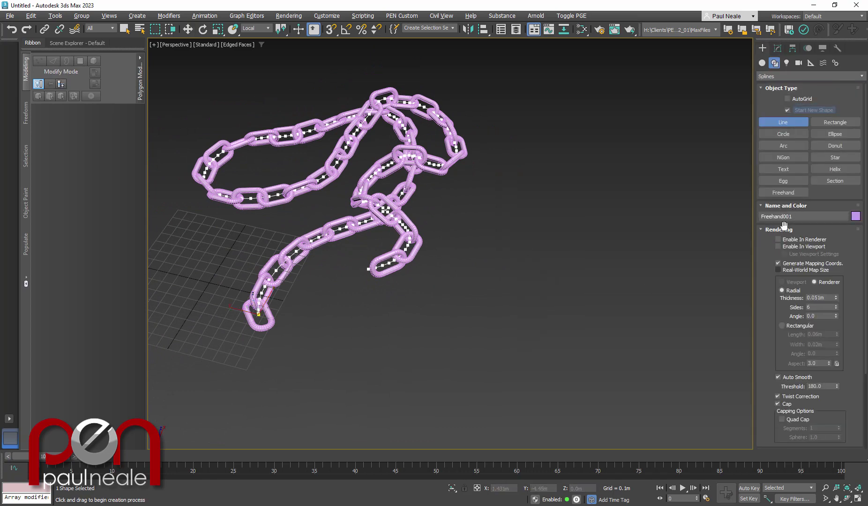
{"action": "left_click", "coordinate": [780, 230]}
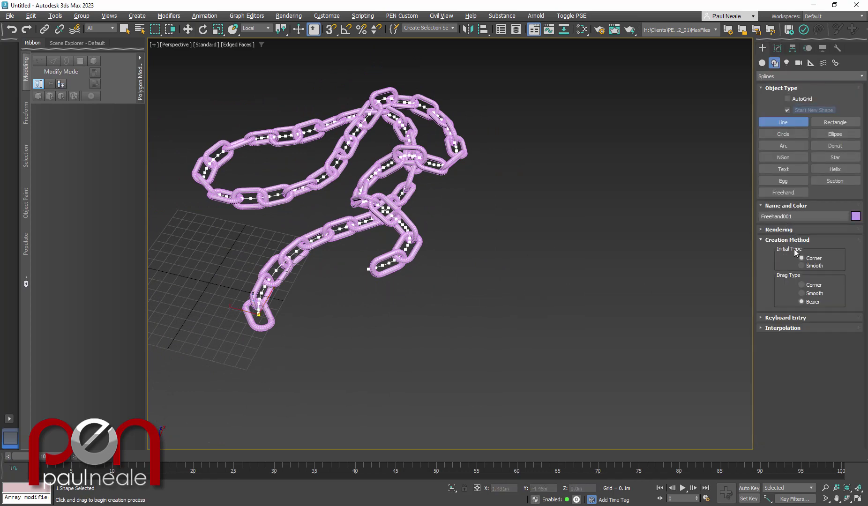
{"action": "left_click", "coordinate": [383, 363]}
{"action": "left_click", "coordinate": [478, 313]}
{"action": "left_click", "coordinate": [492, 226]}
{"action": "left_click", "coordinate": [557, 142]}
{"action": "left_click", "coordinate": [701, 170]}
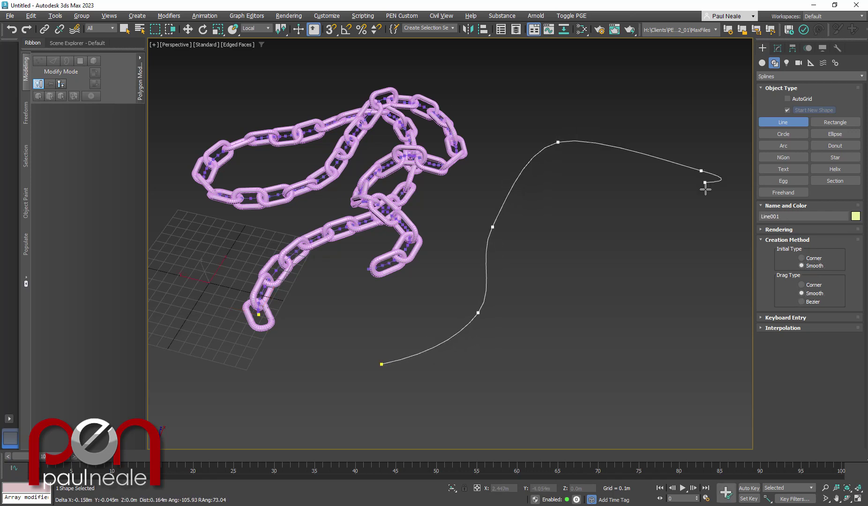
{"action": "left_click", "coordinate": [717, 250]}
{"action": "left_click", "coordinate": [633, 308]}
{"action": "left_click", "coordinate": [583, 287]}
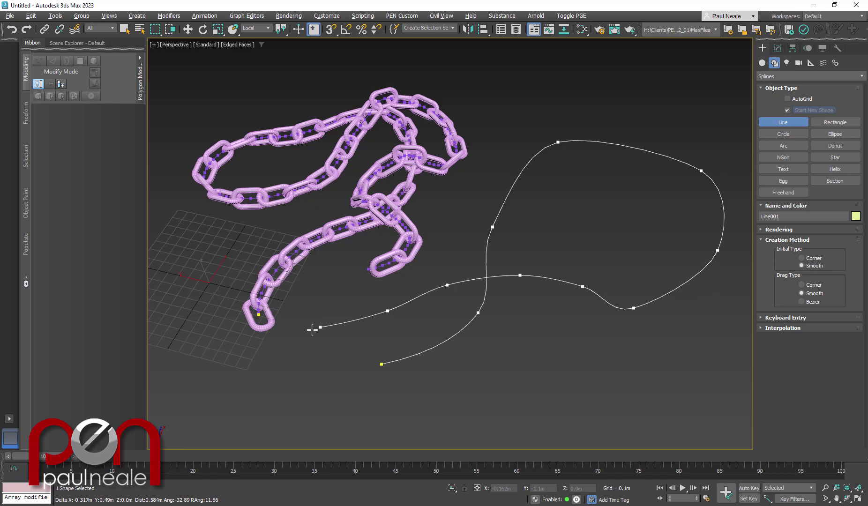
{"action": "right_click", "coordinate": [285, 374]}
Select the existing chain and clone it in place.
{"action": "middle_click_drag", "start_coordinate": [527, 307], "coordinate": [477, 271], "text": "alt"}
{"action": "key", "text": "w"}
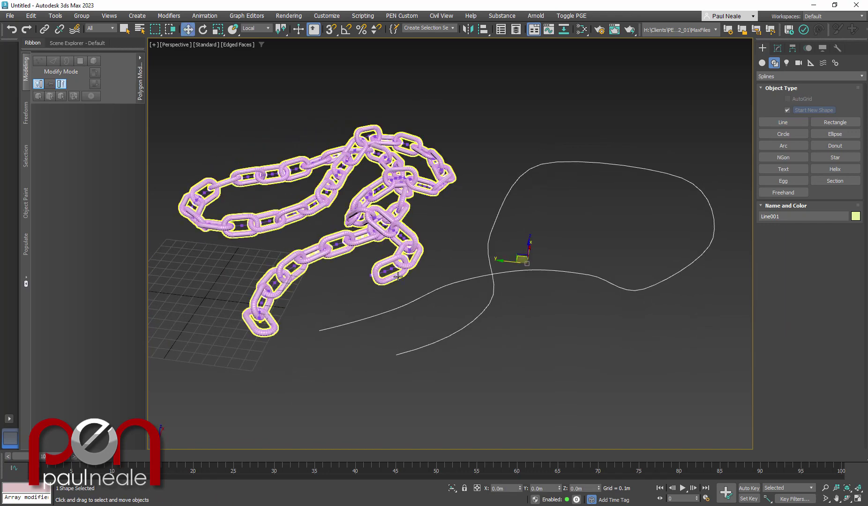
{"action": "left_click", "coordinate": [397, 277]}
{"action": "left_click", "coordinate": [778, 48]}
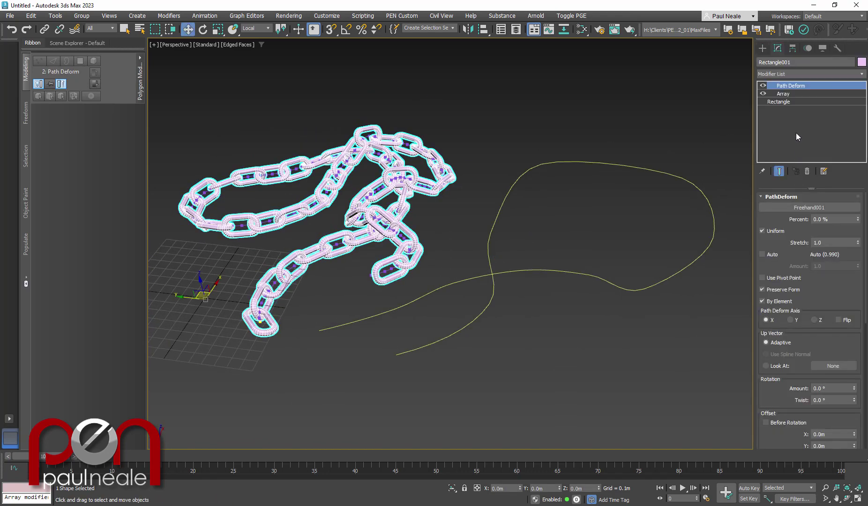
{"action": "middle_click_drag", "start_coordinate": [502, 297], "coordinate": [516, 266]}
{"action": "key", "text": "ctrl+v"}
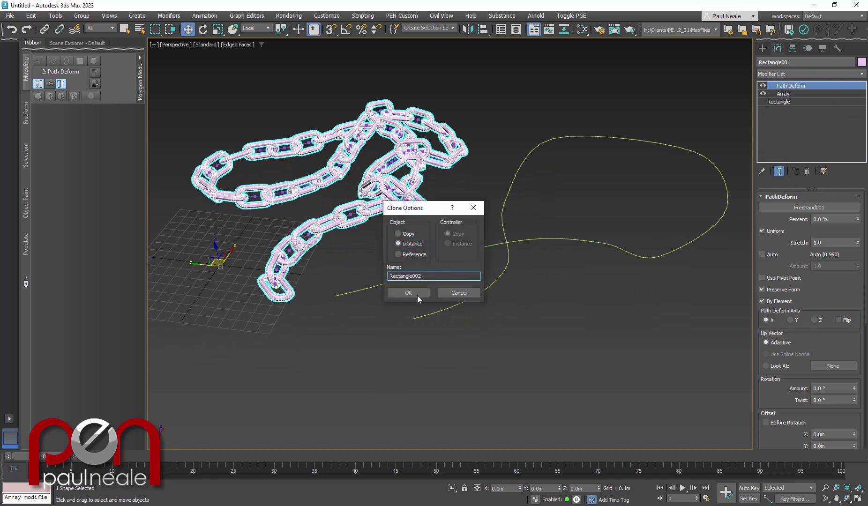
{"action": "left_click", "coordinate": [414, 292]}
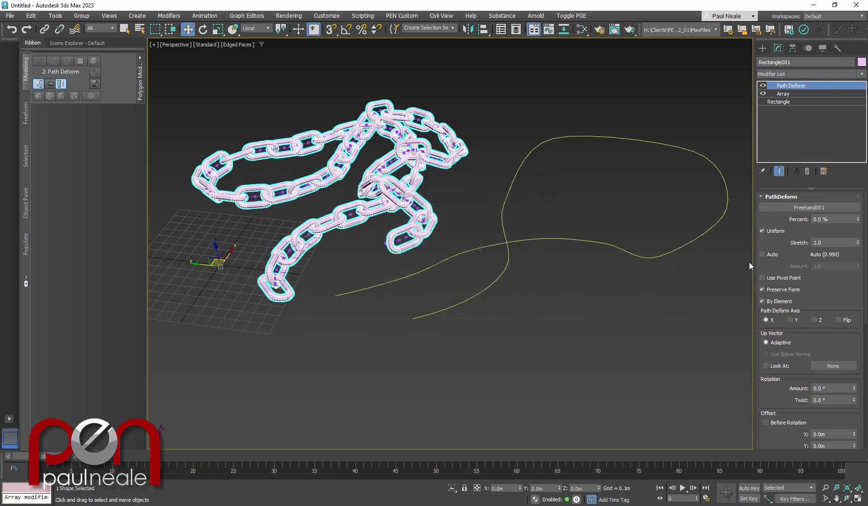
Assign the new looping line as the Path Deform path of the cloned chain.
{"action": "left_click", "coordinate": [809, 207]}
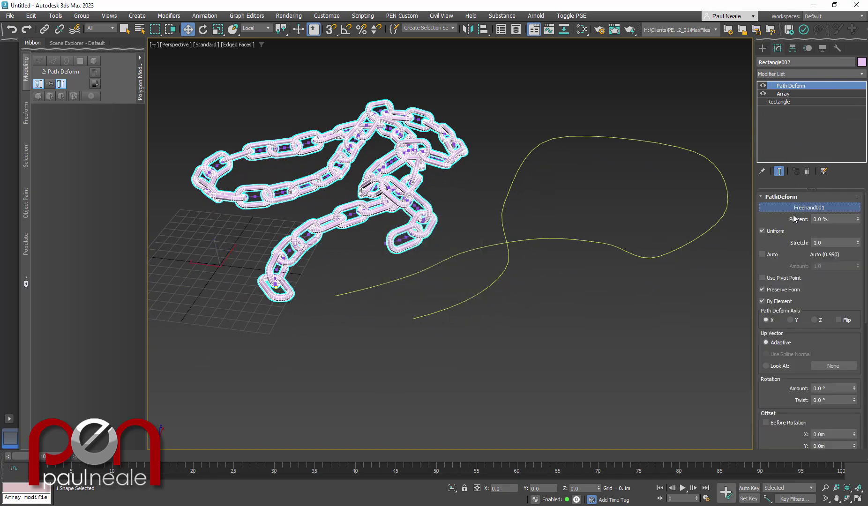
{"action": "left_click", "coordinate": [495, 286]}
{"action": "scroll", "coordinate": [557, 299], "scroll_direction": "down", "scroll_amount": 2}
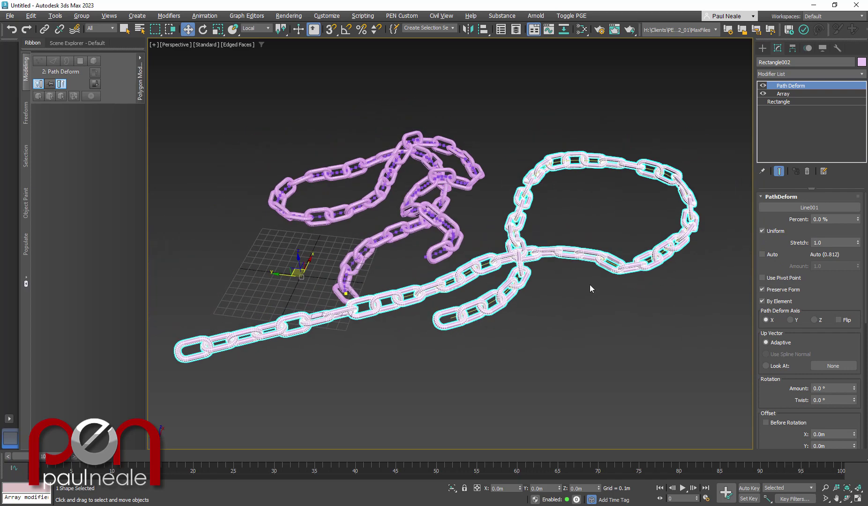
Reduce the cloned chain's Array Count X to 42 to fit the length of the looping line.
{"action": "left_click", "coordinate": [798, 94]}
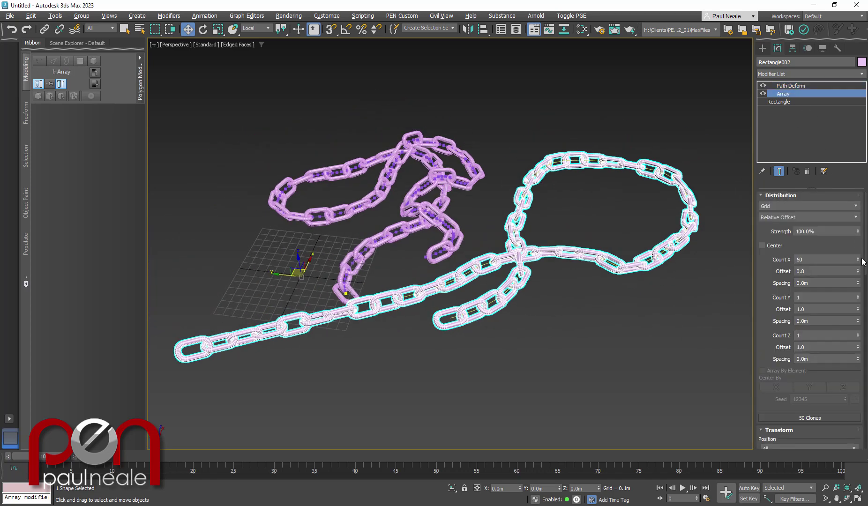
{"action": "left_click_drag", "start_coordinate": [861, 268], "coordinate": [861, 263]}
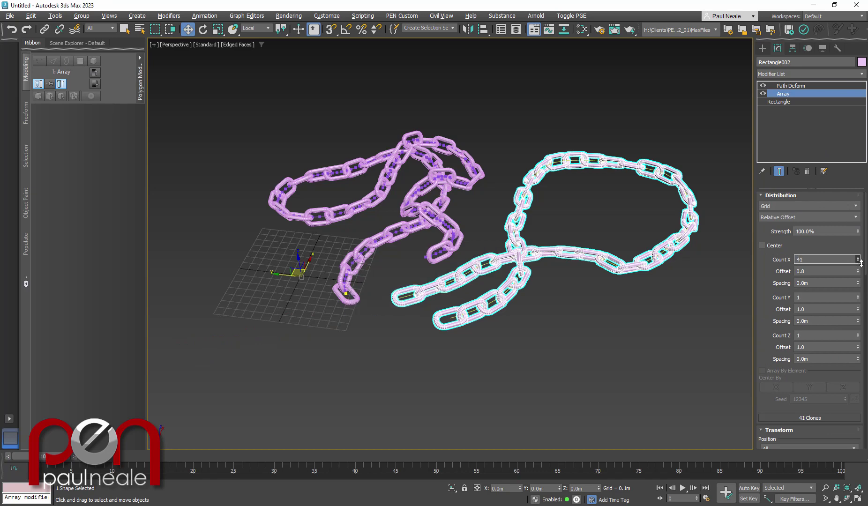
{"action": "scroll", "coordinate": [605, 225], "scroll_direction": "up", "scroll_amount": 3}
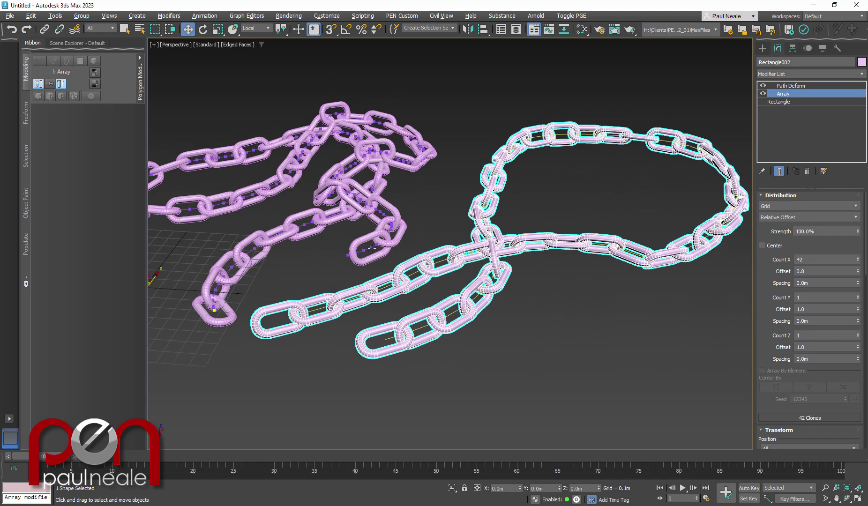
Copy the Spline Overlap modifier from the freehand path onto the new looping line.
{"action": "left_click", "coordinate": [370, 249]}
{"action": "left_click", "coordinate": [775, 86]}
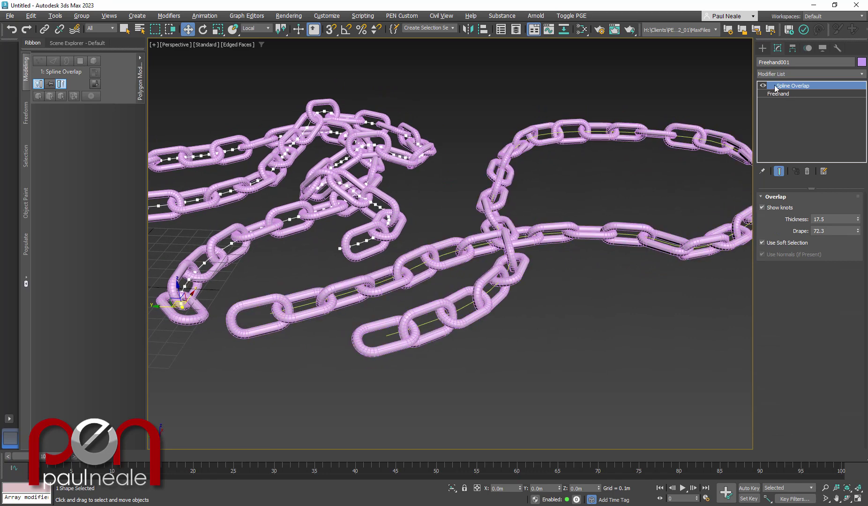
{"action": "left_click_drag", "start_coordinate": [795, 91], "coordinate": [453, 255]}
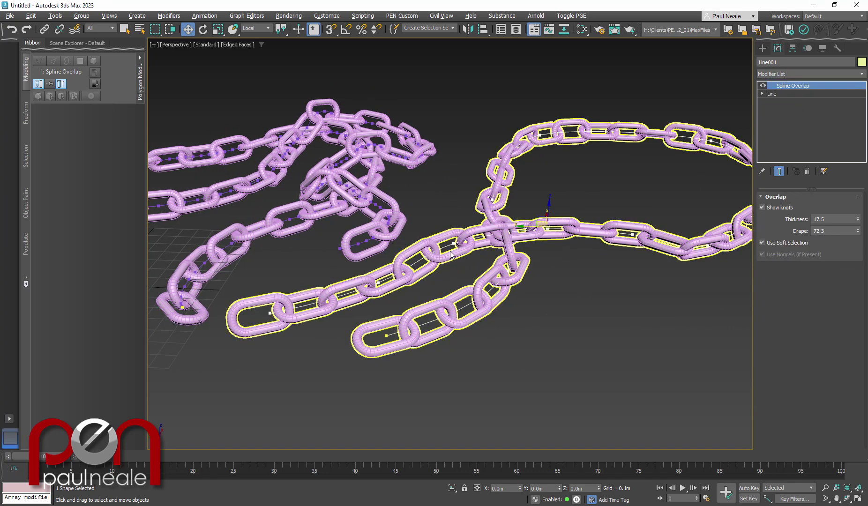
{"action": "middle_click_drag", "start_coordinate": [524, 272], "coordinate": [524, 242], "text": "alt"}
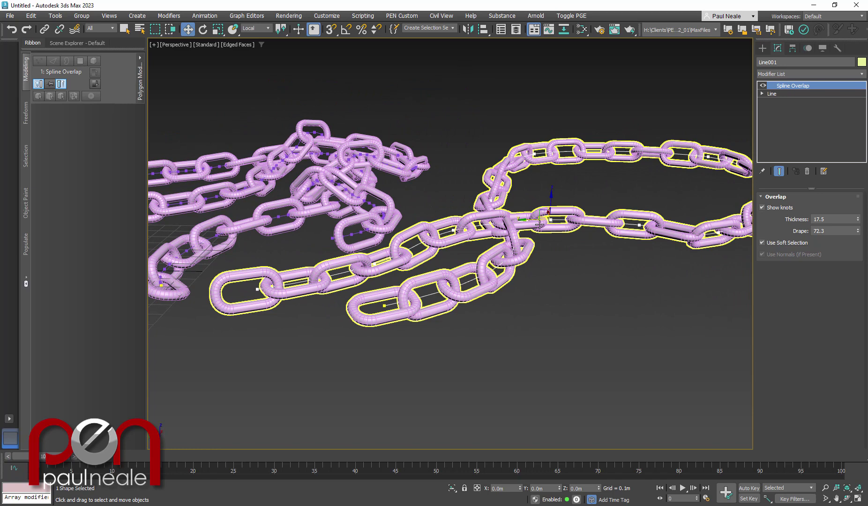
{"action": "scroll", "coordinate": [552, 248], "scroll_direction": "up", "scroll_amount": 2}
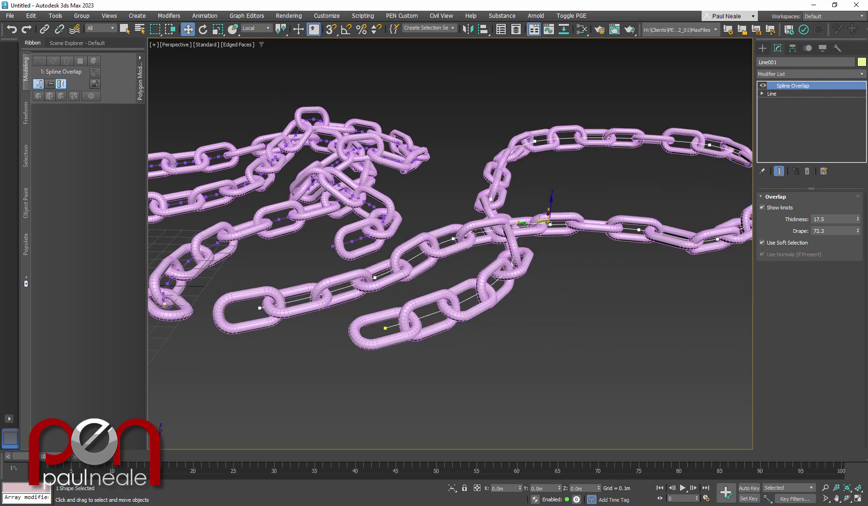
Add a Normalize Spline modifier to the looping line, directly beneath its Spline Overlap modifier.
{"action": "left_click", "coordinate": [771, 94]}
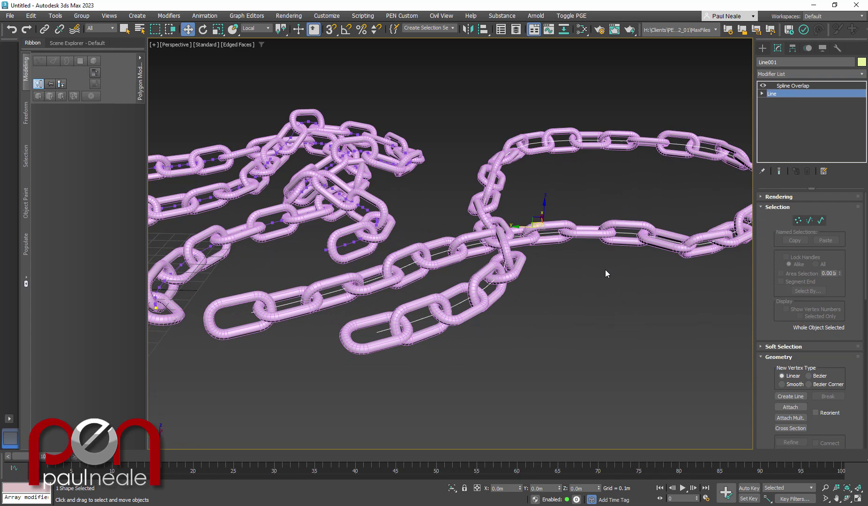
{"action": "type", "text": "x"}
{"action": "type", "text": "norm"}
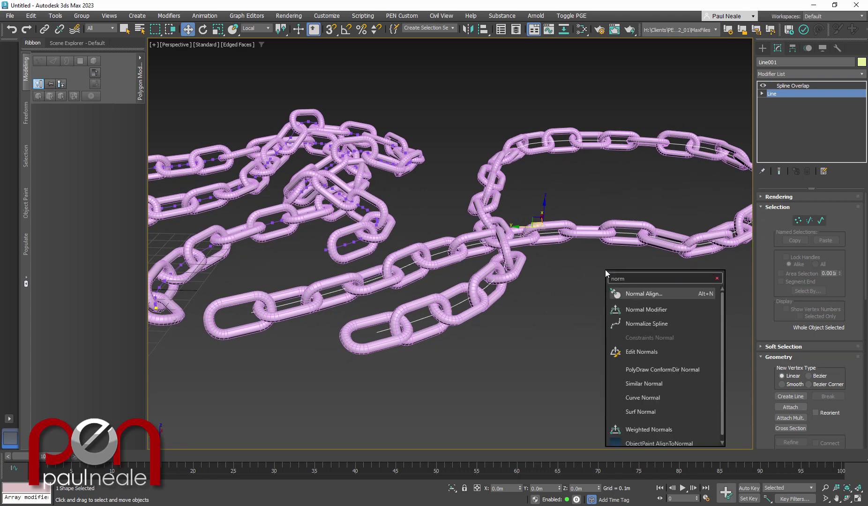
{"action": "left_click", "coordinate": [665, 325]}
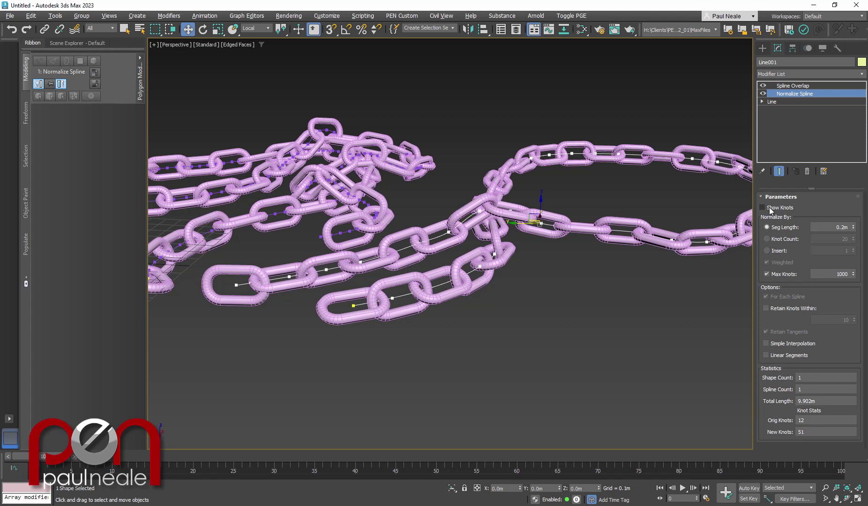
Try normalizing the looping line by segment length, raising it to 0.212 m and then 0.258 m.
{"action": "left_click", "coordinate": [794, 86]}
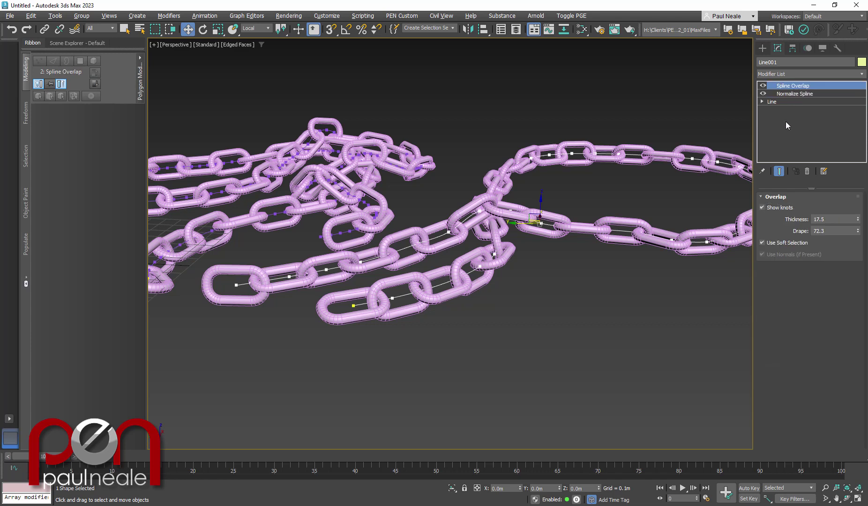
{"action": "left_click", "coordinate": [784, 95]}
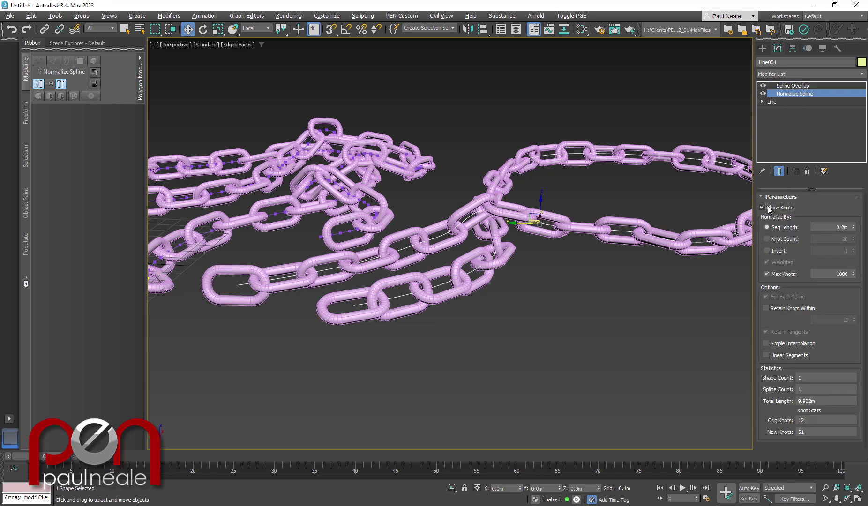
{"action": "left_click_drag", "start_coordinate": [856, 227], "coordinate": [856, 223]}
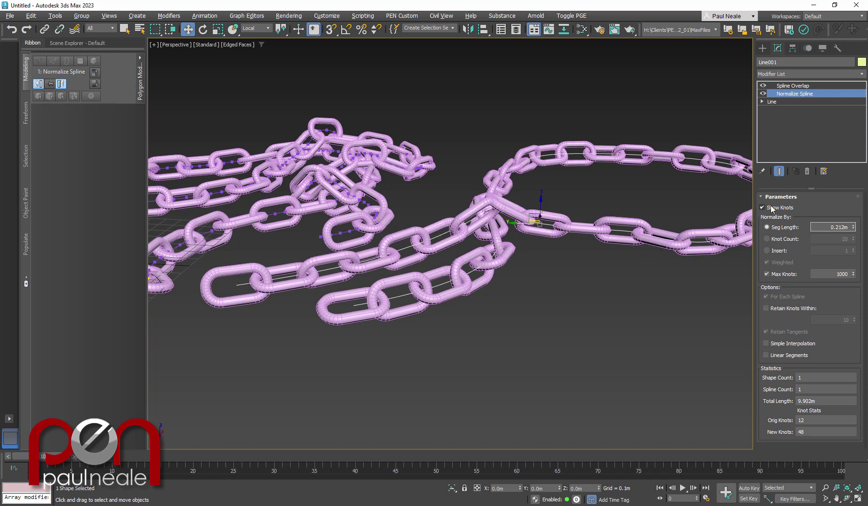
{"action": "left_click", "coordinate": [766, 87]}
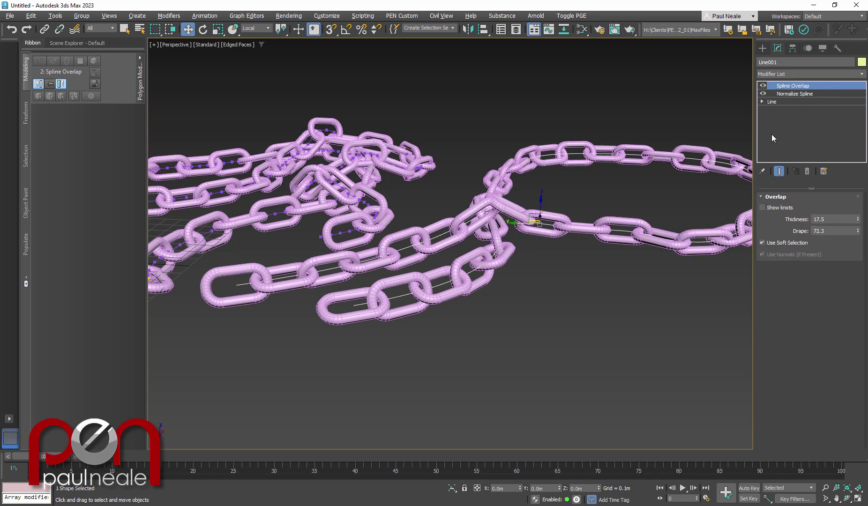
{"action": "left_click", "coordinate": [776, 93]}
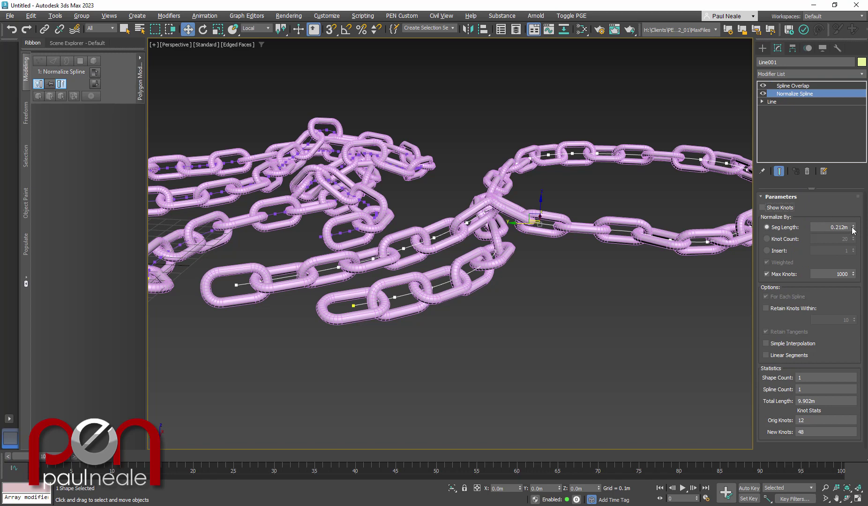
{"action": "left_click_drag", "start_coordinate": [853, 230], "coordinate": [857, 207]}
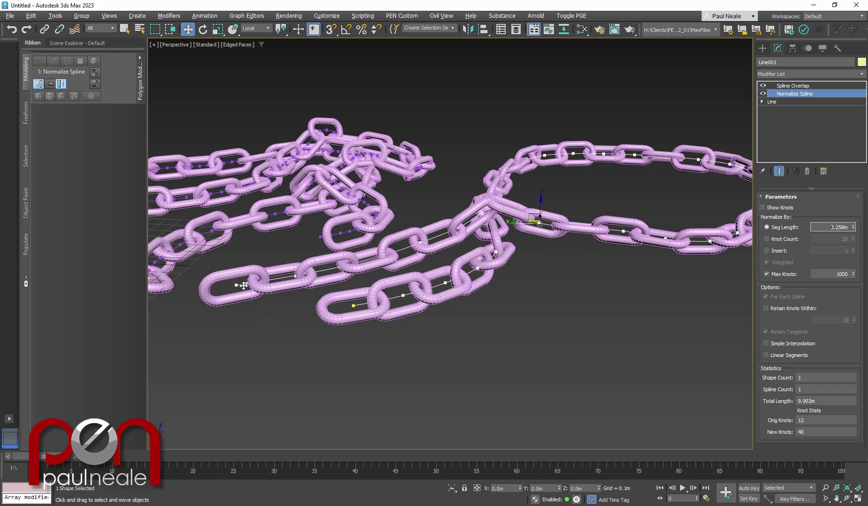
Switch Normalize Spline to Knot Count and raise the count until the knots are densely spaced along the line.
{"action": "left_click", "coordinate": [785, 237]}
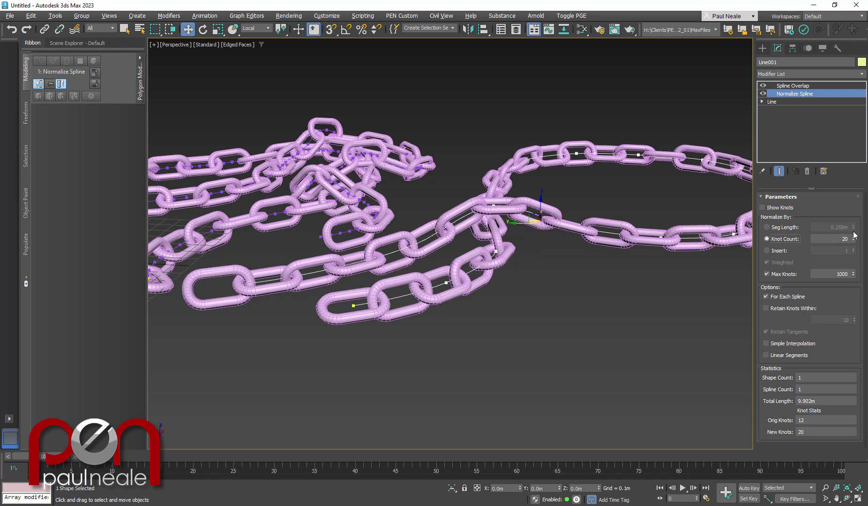
{"action": "left_click_drag", "start_coordinate": [855, 240], "coordinate": [856, 141]}
{"action": "middle_click_drag", "start_coordinate": [598, 274], "coordinate": [560, 261], "text": "alt"}
Enable the end result display at the line's vertex level and hide the Spline Overlap knots.
{"action": "left_click", "coordinate": [796, 104]}
{"action": "left_click", "coordinate": [778, 171]}
{"action": "key", "text": "1"}
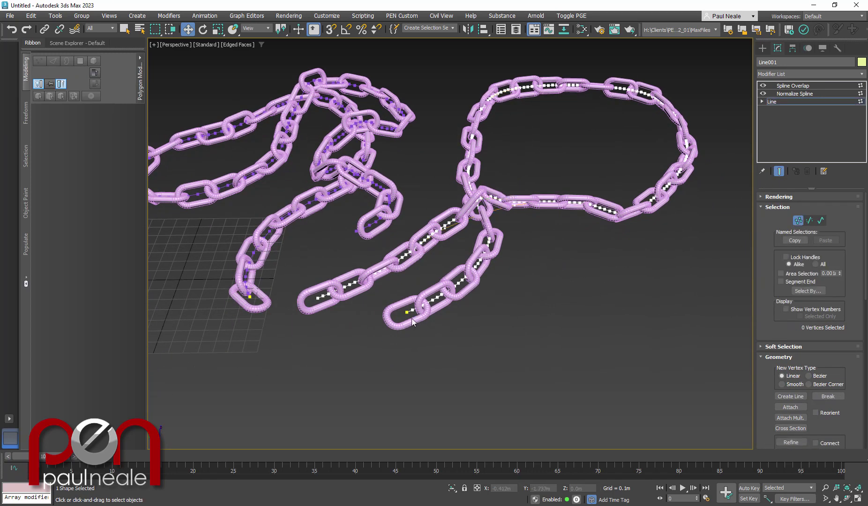
{"action": "left_click", "coordinate": [785, 86]}
{"action": "left_click", "coordinate": [763, 208]}
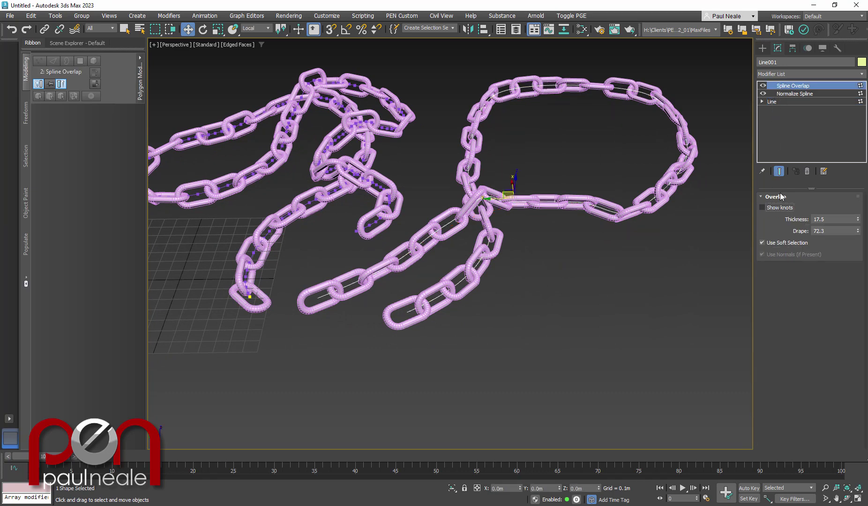
Move the line's first vertex outward to about X -1.34 m, Y -2.10 m, extending that end of the path.
{"action": "left_click", "coordinate": [788, 101]}
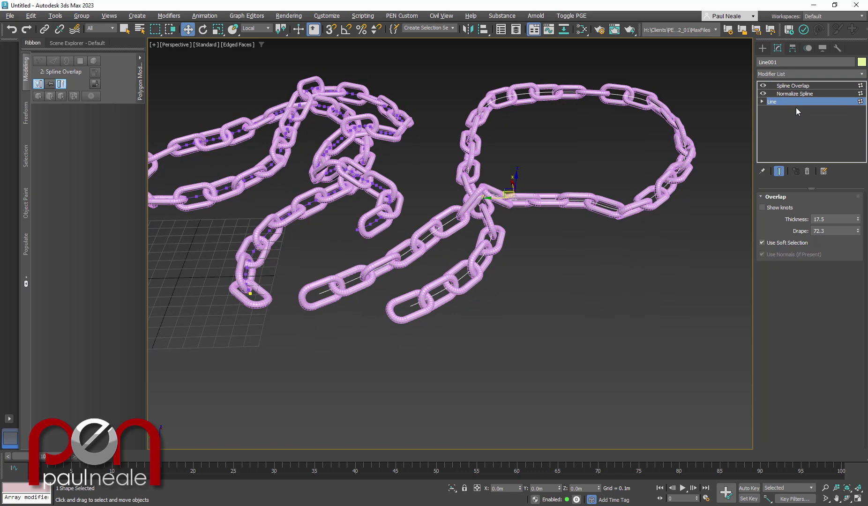
{"action": "middle_click_drag", "start_coordinate": [588, 286], "coordinate": [589, 274]}
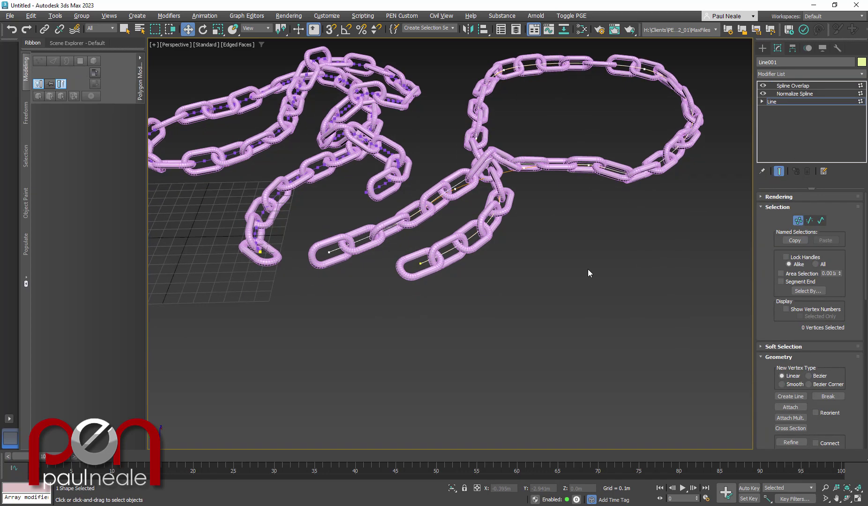
{"action": "left_click_drag", "start_coordinate": [398, 318], "coordinate": [448, 236]}
{"action": "middle_click_drag", "start_coordinate": [442, 284], "coordinate": [387, 254], "text": "alt"}
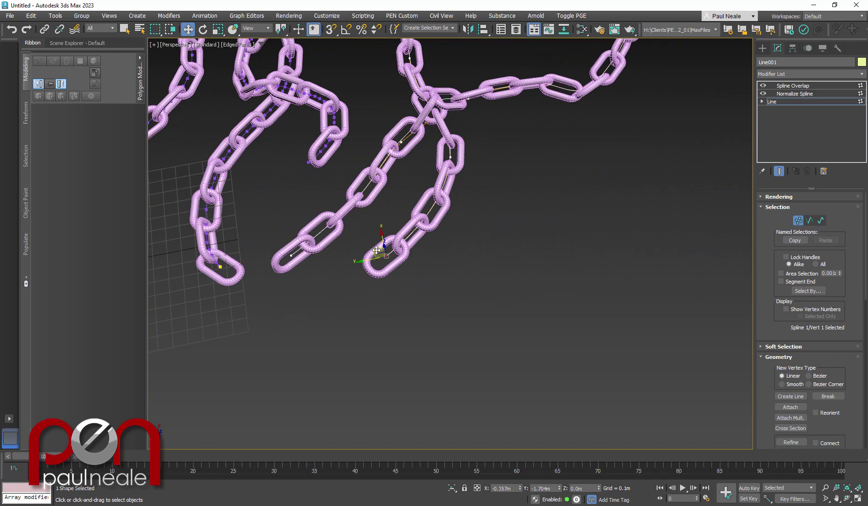
{"action": "left_click_drag", "start_coordinate": [386, 254], "coordinate": [461, 372]}
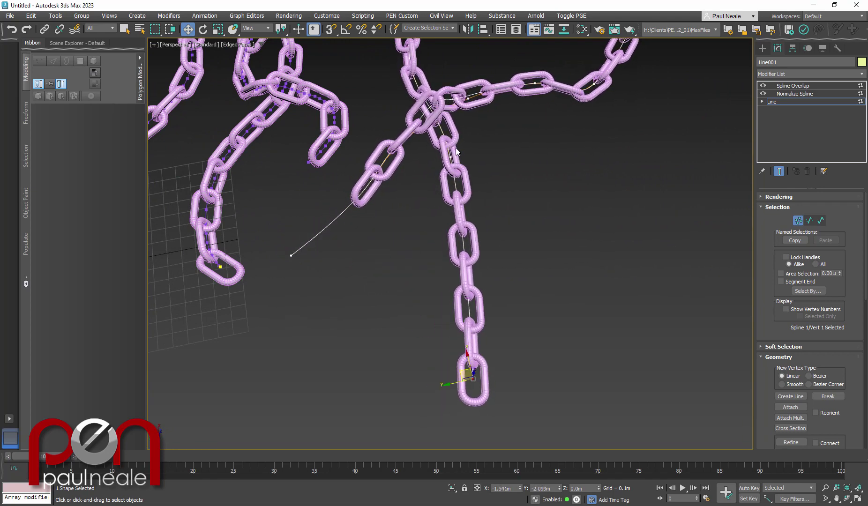
Move the line's second vertex across to about X 0.42 m, Y -3.28 m, shifting where the path crosses itself.
{"action": "left_click_drag", "start_coordinate": [451, 157], "coordinate": [565, 121]}
{"action": "middle_click_drag", "start_coordinate": [597, 157], "coordinate": [537, 96], "text": "alt"}
{"action": "middle_click_drag", "start_coordinate": [587, 147], "coordinate": [600, 169], "text": "alt"}
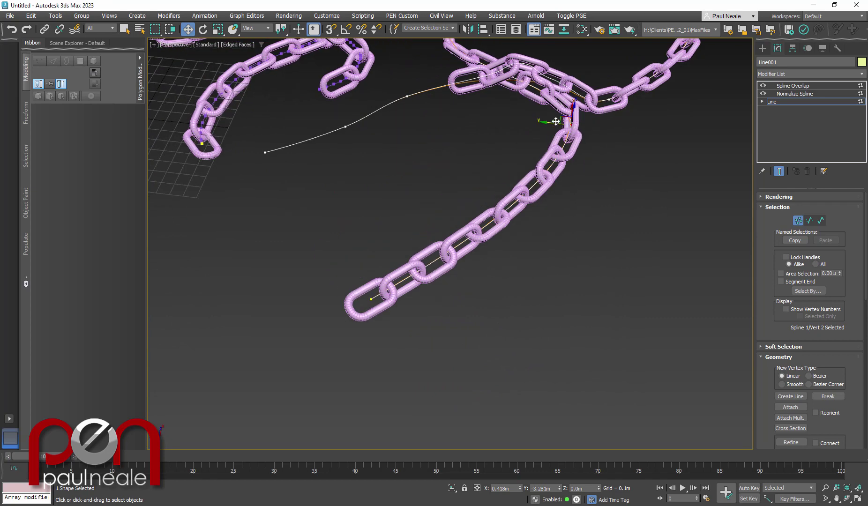
Shift the line's second vertex along Y to about X 0.42 m, Y -2.49 m to straighten that end of the path.
{"action": "left_click_drag", "start_coordinate": [555, 123], "coordinate": [454, 130]}
{"action": "middle_click_drag", "start_coordinate": [514, 165], "coordinate": [535, 185], "text": "alt"}
{"action": "scroll", "coordinate": [521, 206], "scroll_direction": "down", "scroll_amount": 3}
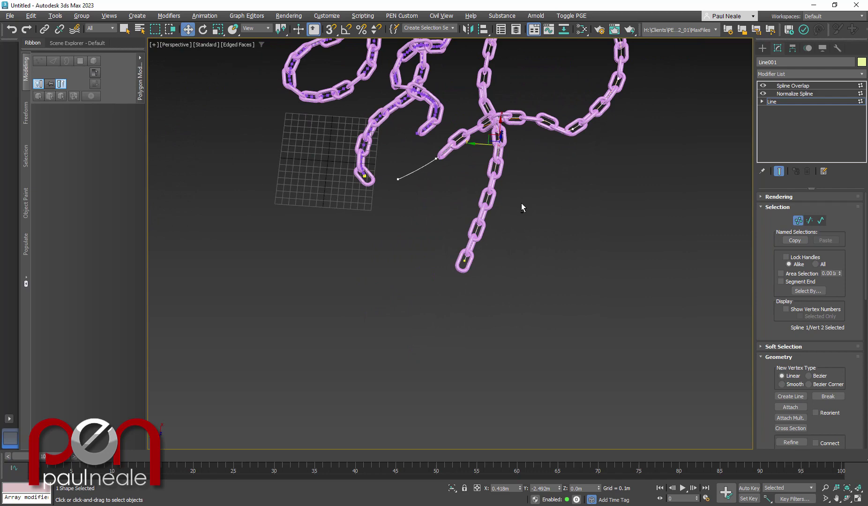
Move the line's last vertex across the first strand to about X -0.21 m, Y -3.02 m so the path crosses itself again.
{"action": "left_click_drag", "start_coordinate": [399, 179], "coordinate": [527, 246]}
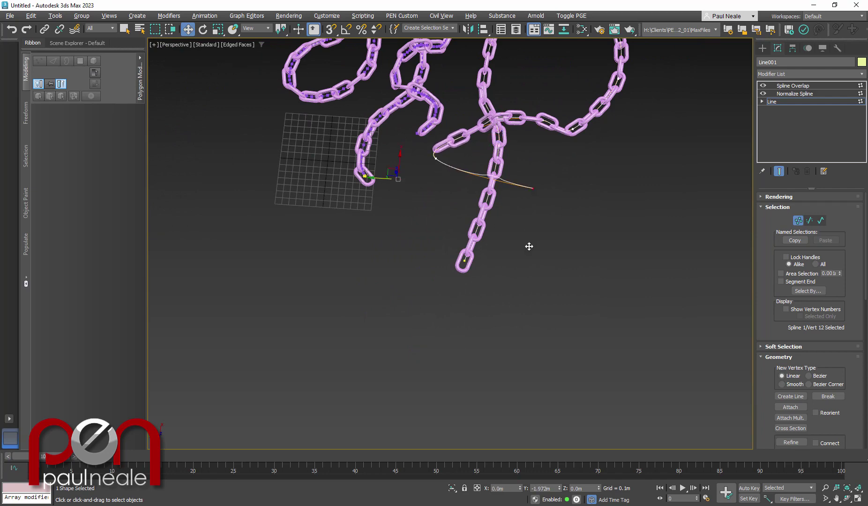
{"action": "scroll", "coordinate": [581, 175], "scroll_direction": "down", "scroll_amount": 2}
{"action": "scroll", "coordinate": [510, 172], "scroll_direction": "up", "scroll_amount": 5}
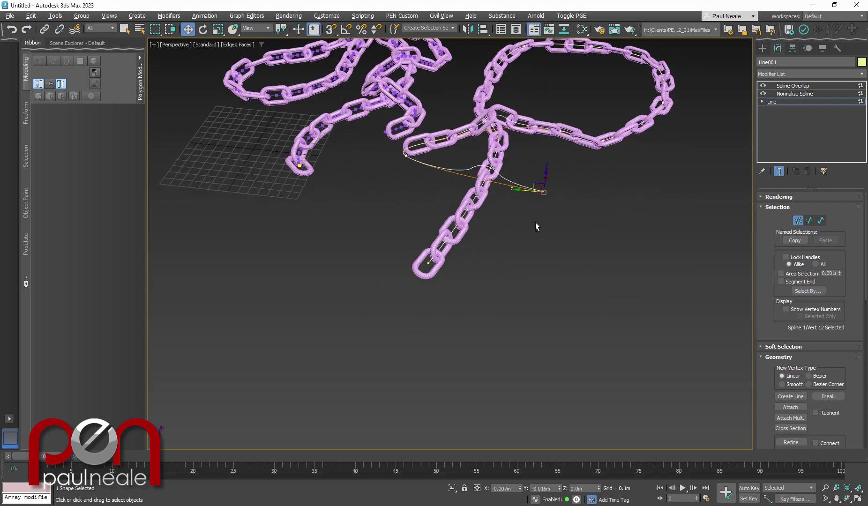
Pull the line's last vertex farther outward and move the vertex before it to about X -0.41 m, Y -1.88 m.
{"action": "left_click_drag", "start_coordinate": [539, 182], "coordinate": [569, 229]}
{"action": "middle_click_drag", "start_coordinate": [569, 229], "coordinate": [436, 176], "text": "alt"}
{"action": "left_click_drag", "start_coordinate": [373, 192], "coordinate": [411, 237]}
{"action": "middle_click_drag", "start_coordinate": [525, 267], "coordinate": [478, 275], "text": "alt"}
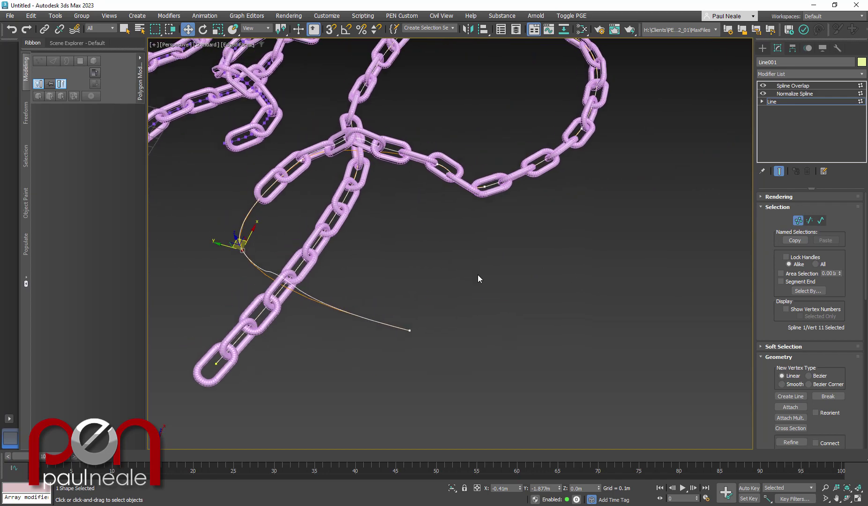
{"action": "scroll", "coordinate": [499, 271], "scroll_direction": "down", "scroll_amount": 2}
{"action": "scroll", "coordinate": [768, 313], "scroll_direction": "down", "scroll_amount": 2}
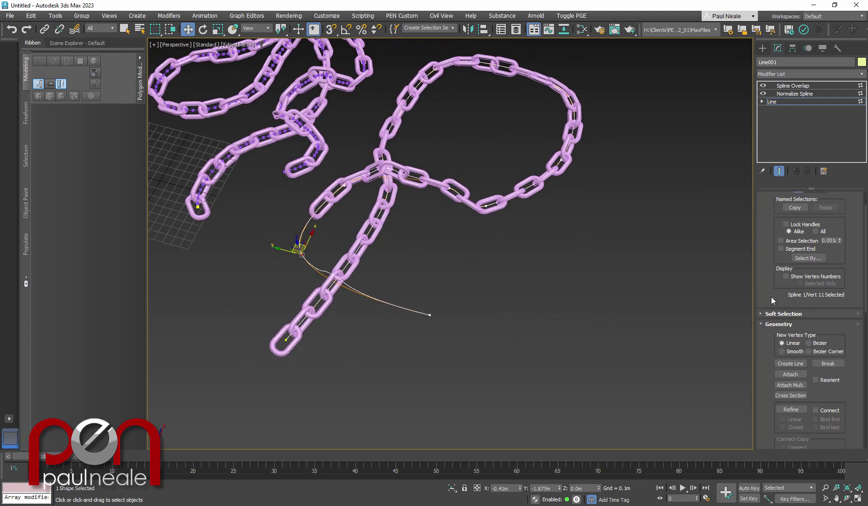
Create a five-point spline within the same line, starting near its open end and curving back across the large loop.
{"action": "left_click", "coordinate": [791, 365]}
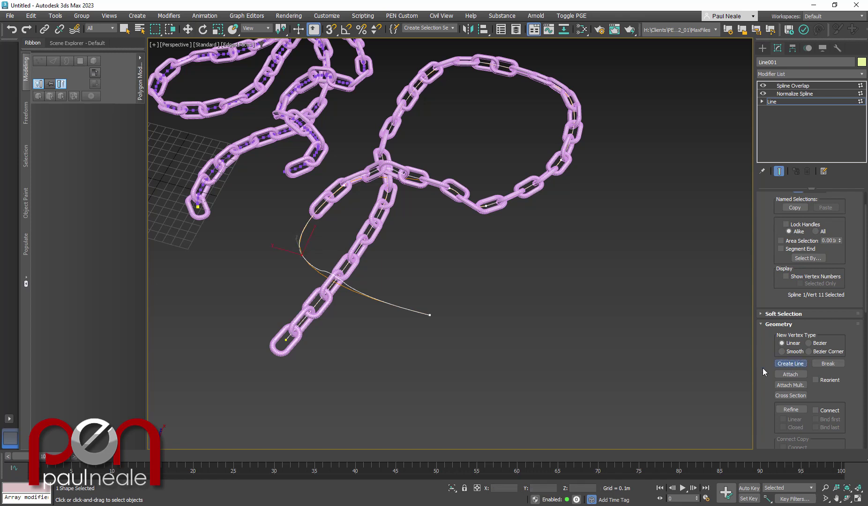
{"action": "left_click", "coordinate": [440, 314]}
{"action": "left_click", "coordinate": [529, 277]}
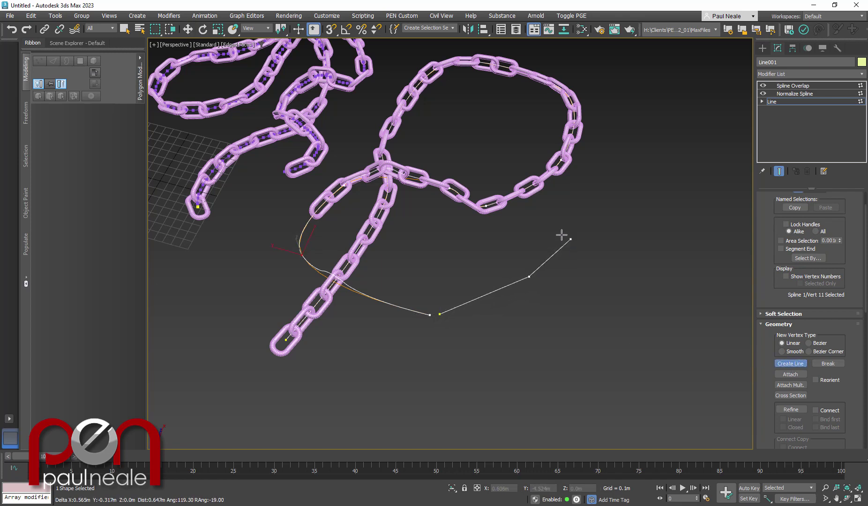
{"action": "left_click", "coordinate": [557, 208]}
{"action": "left_click", "coordinate": [506, 129]}
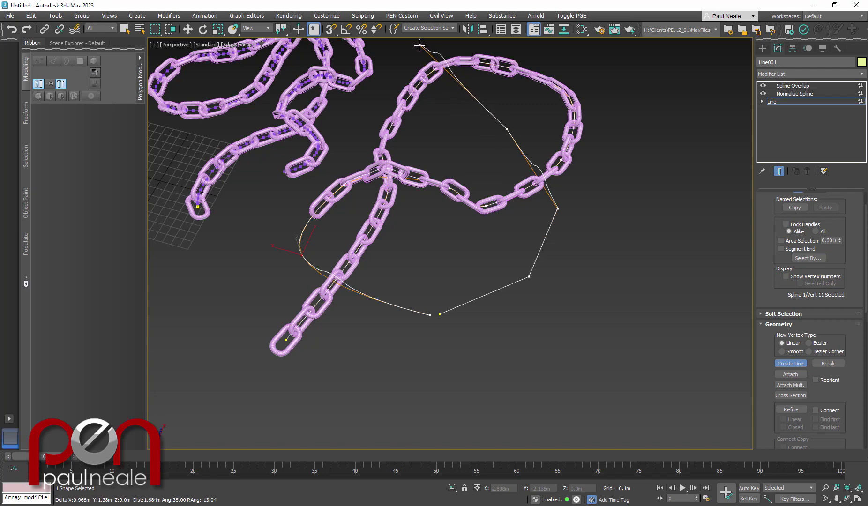
{"action": "left_click", "coordinate": [421, 44]}
{"action": "right_click", "coordinate": [425, 68]}
{"action": "middle_click_drag", "start_coordinate": [492, 225], "coordinate": [513, 195], "text": "alt"}
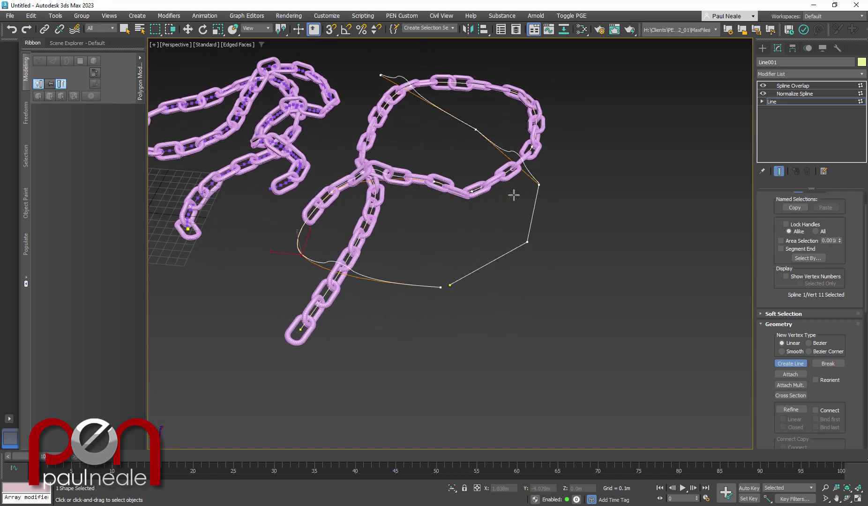
{"action": "scroll", "coordinate": [477, 256], "scroll_direction": "up", "scroll_amount": 1}
{"action": "right_click", "coordinate": [477, 256]}
{"action": "middle_click_drag", "start_coordinate": [507, 260], "coordinate": [531, 341]}
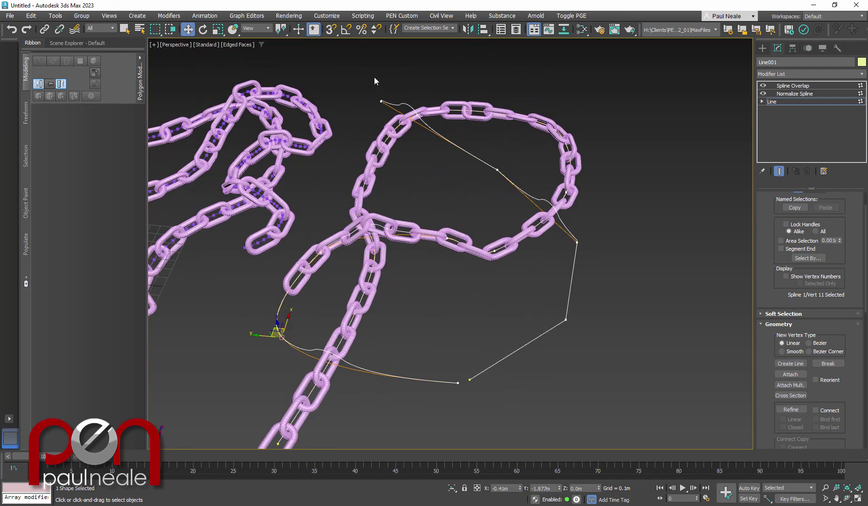
Select the new spline's vertices together with the original path's end vertex and convert them to Smooth.
{"action": "left_click_drag", "start_coordinate": [375, 77], "coordinate": [514, 203]}
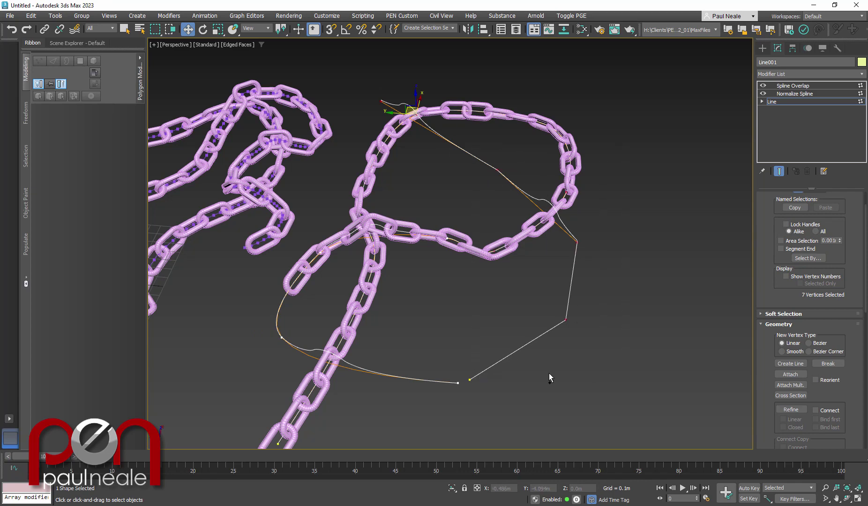
{"action": "right_click", "coordinate": [523, 367]}
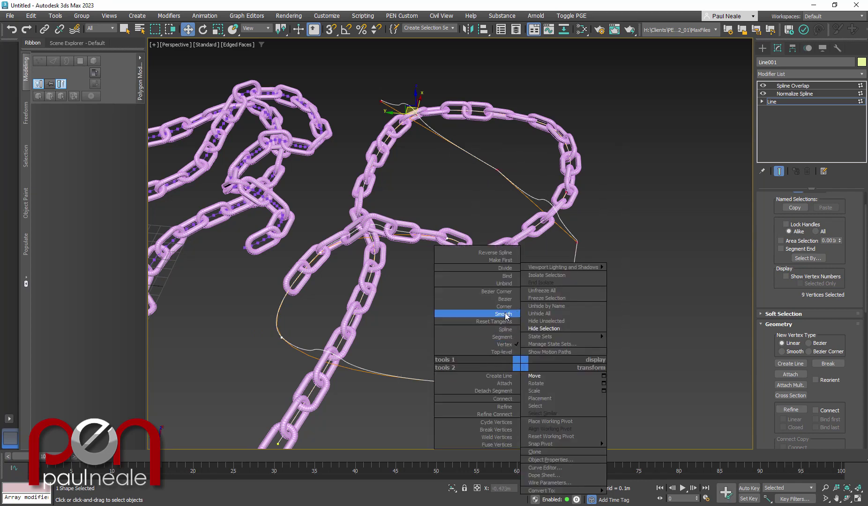
{"action": "left_click", "coordinate": [469, 316]}
{"action": "scroll", "coordinate": [464, 396], "scroll_direction": "up", "scroll_amount": 3}
{"action": "scroll", "coordinate": [469, 378], "scroll_direction": "up", "scroll_amount": 2}
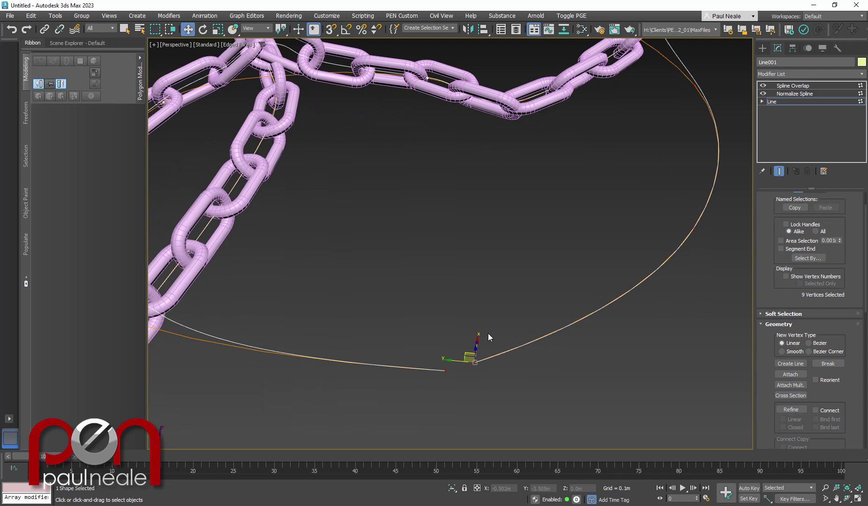
Move the new spline's first vertex onto the original path's end vertex, at about X -0.67 m, Y -3.39 m.
{"action": "left_click", "coordinate": [475, 363]}
{"action": "middle_click_drag", "start_coordinate": [519, 391], "coordinate": [539, 216]}
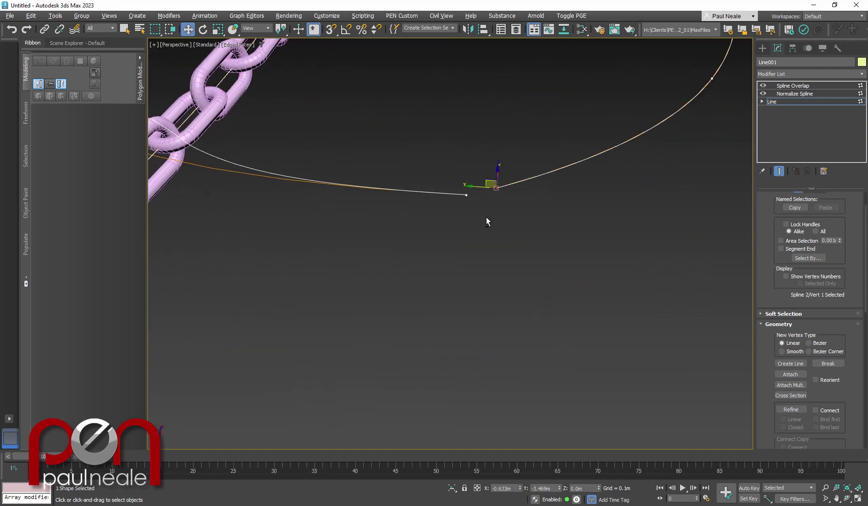
{"action": "middle_click_drag", "start_coordinate": [486, 217], "coordinate": [485, 237], "text": "alt"}
{"action": "left_click_drag", "start_coordinate": [488, 178], "coordinate": [462, 183]}
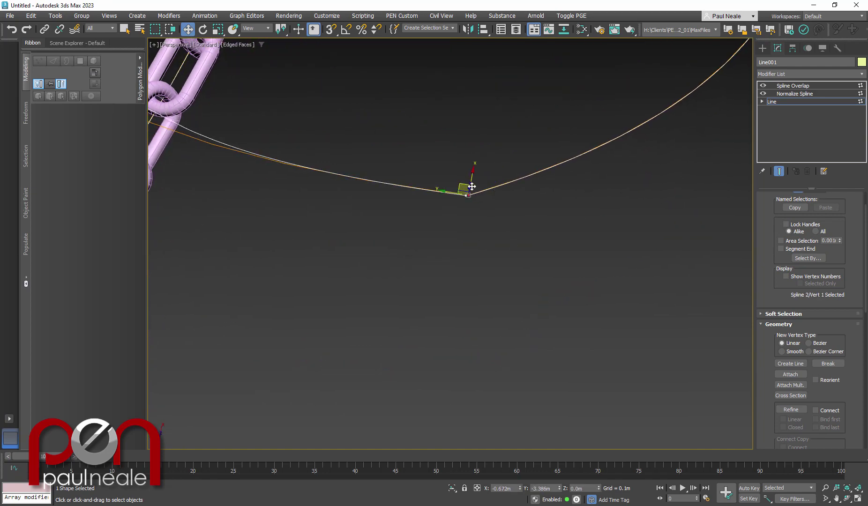
Select the two coincident end vertices and weld them with a threshold of 0.331 m to join the splines.
{"action": "left_click_drag", "start_coordinate": [502, 153], "coordinate": [497, 162]}
{"action": "scroll", "coordinate": [764, 395], "scroll_direction": "down", "scroll_amount": 5}
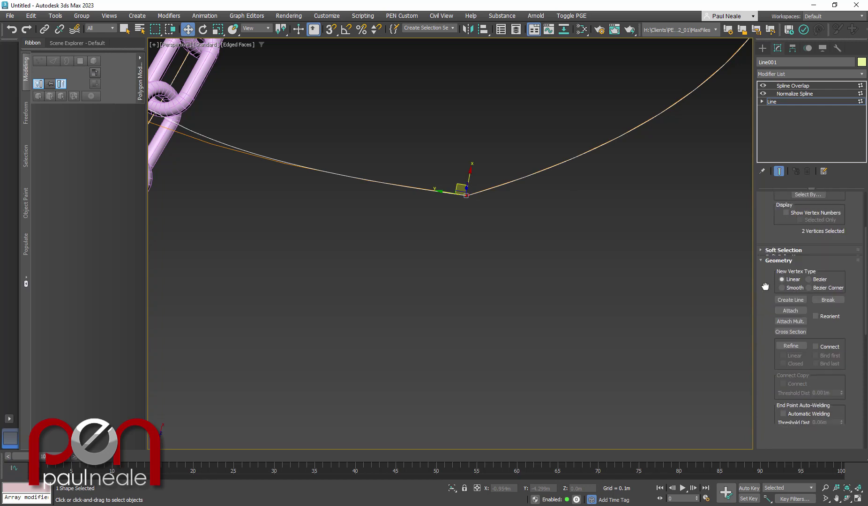
{"action": "left_click", "coordinate": [790, 350]}
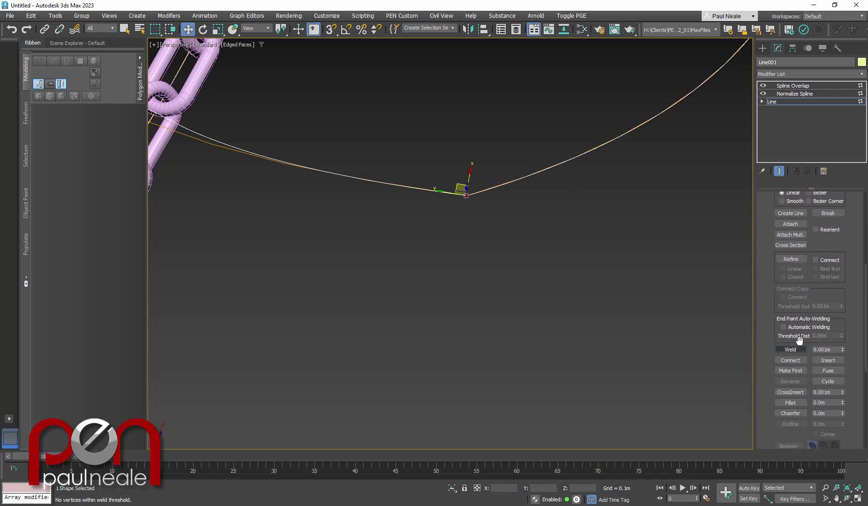
{"action": "left_click_drag", "start_coordinate": [842, 349], "coordinate": [842, 321]}
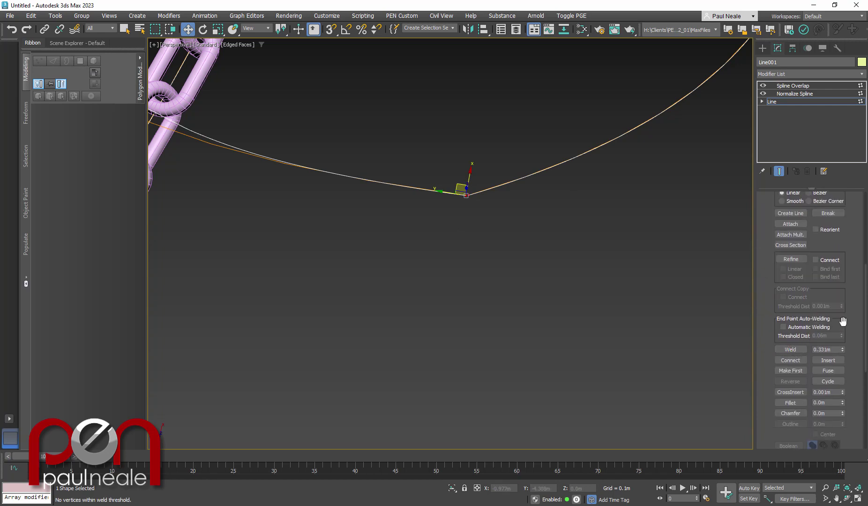
{"action": "left_click", "coordinate": [802, 350]}
{"action": "scroll", "coordinate": [498, 209], "scroll_direction": "down", "scroll_amount": 4}
{"action": "middle_click_drag", "start_coordinate": [532, 188], "coordinate": [512, 299]}
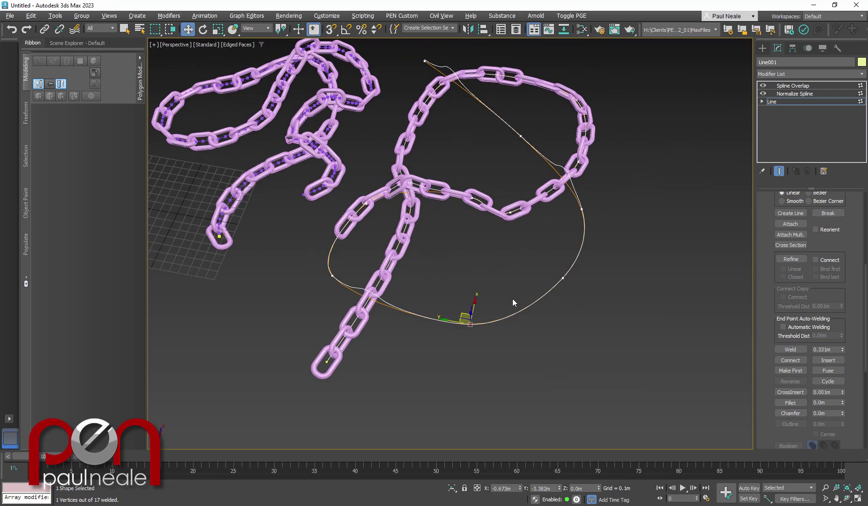
{"action": "middle_click_drag", "start_coordinate": [509, 238], "coordinate": [509, 249]}
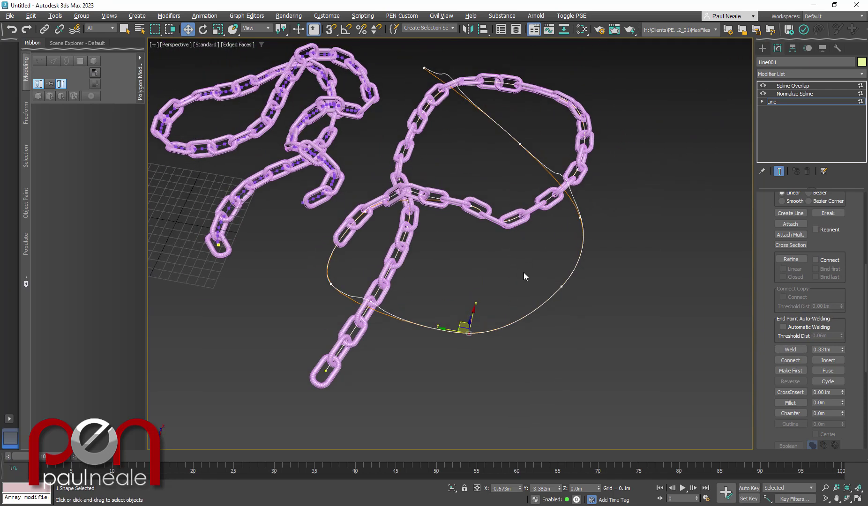
Leave the line's vertex level and raise the chain's Array Count X to 72 to fill the extended path.
{"action": "key", "text": "1"}
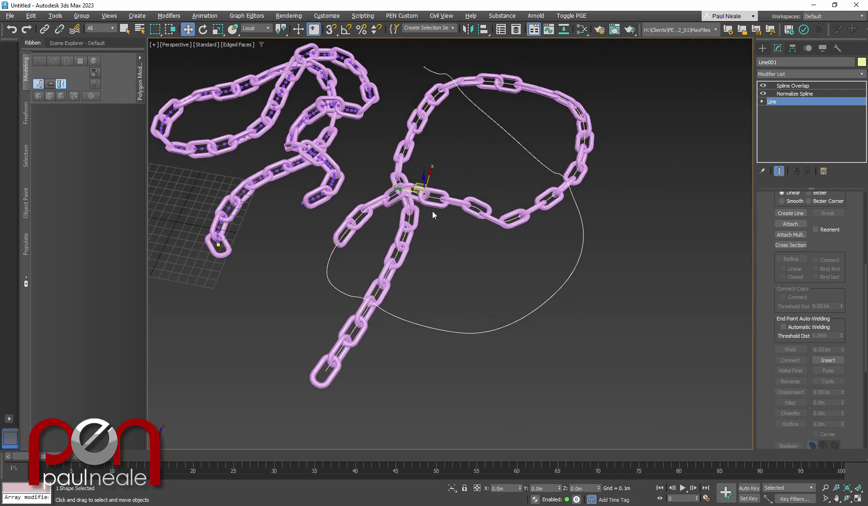
{"action": "left_click", "coordinate": [364, 222]}
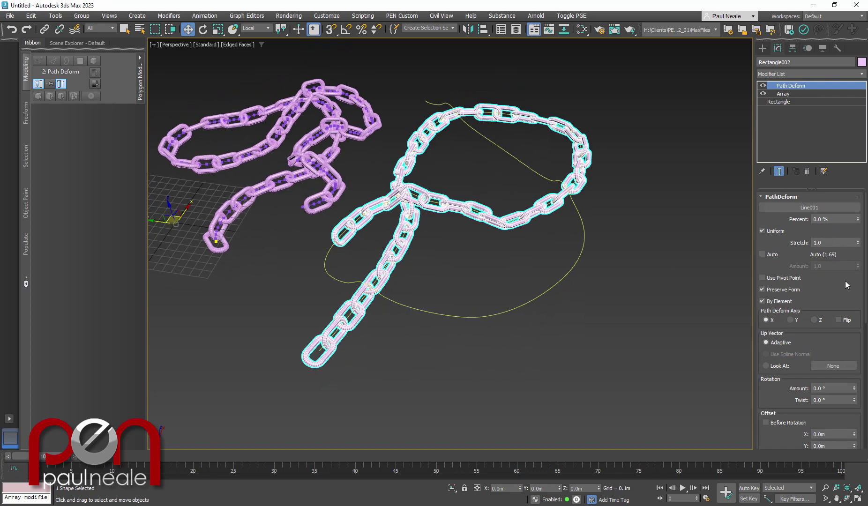
{"action": "left_click", "coordinate": [797, 93]}
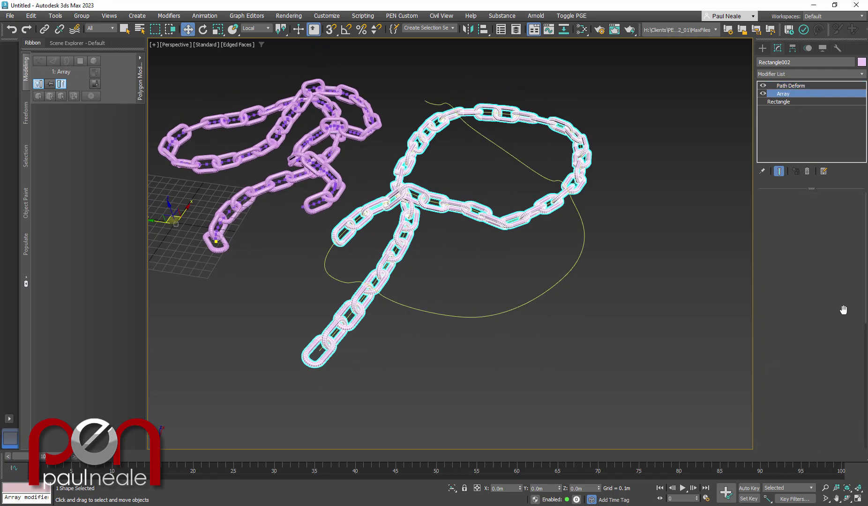
{"action": "left_click_drag", "start_coordinate": [859, 259], "coordinate": [863, 244]}
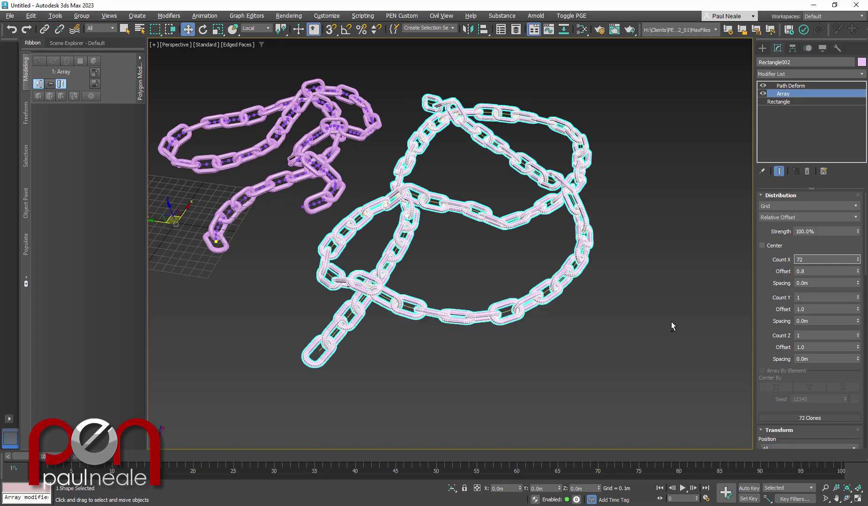
Clear the selection and examine how the freehand path's chain links pass over each other at the crossings.
{"action": "mouse_move", "coordinate": [671, 321]}
{"action": "middle_mouse_down", "text": "alt"}
{"action": "mouse_move", "coordinate": [703, 297]}
{"action": "mouse_move", "coordinate": [674, 316]}
{"action": "mouse_move", "coordinate": [668, 335]}
{"action": "mouse_move", "coordinate": [655, 326]}
{"action": "middle_mouse_up", "text": "alt"}
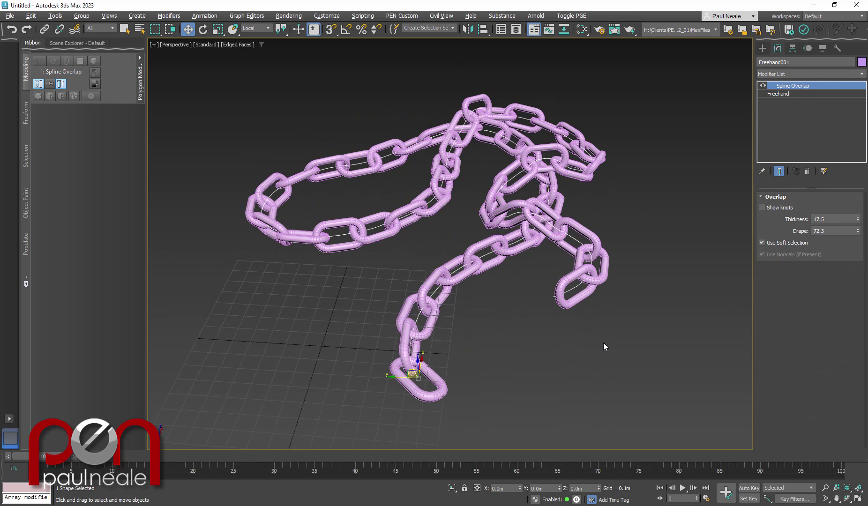
{"action": "left_click", "coordinate": [604, 345]}
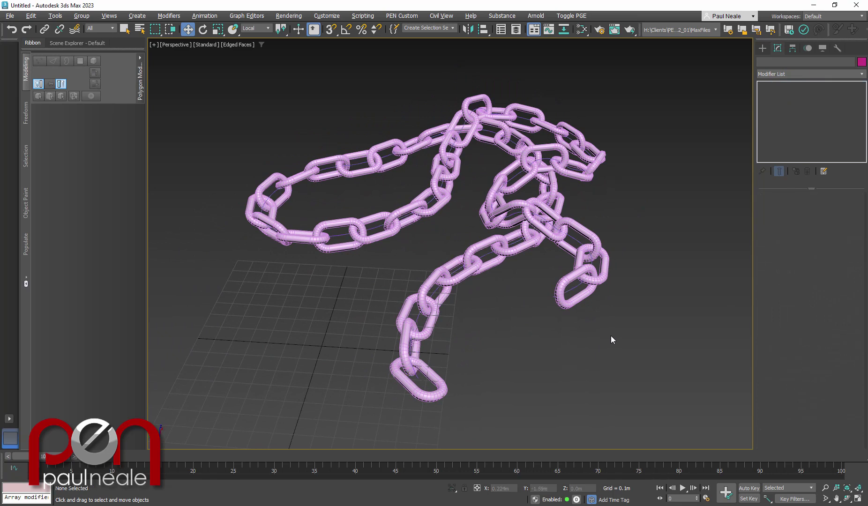